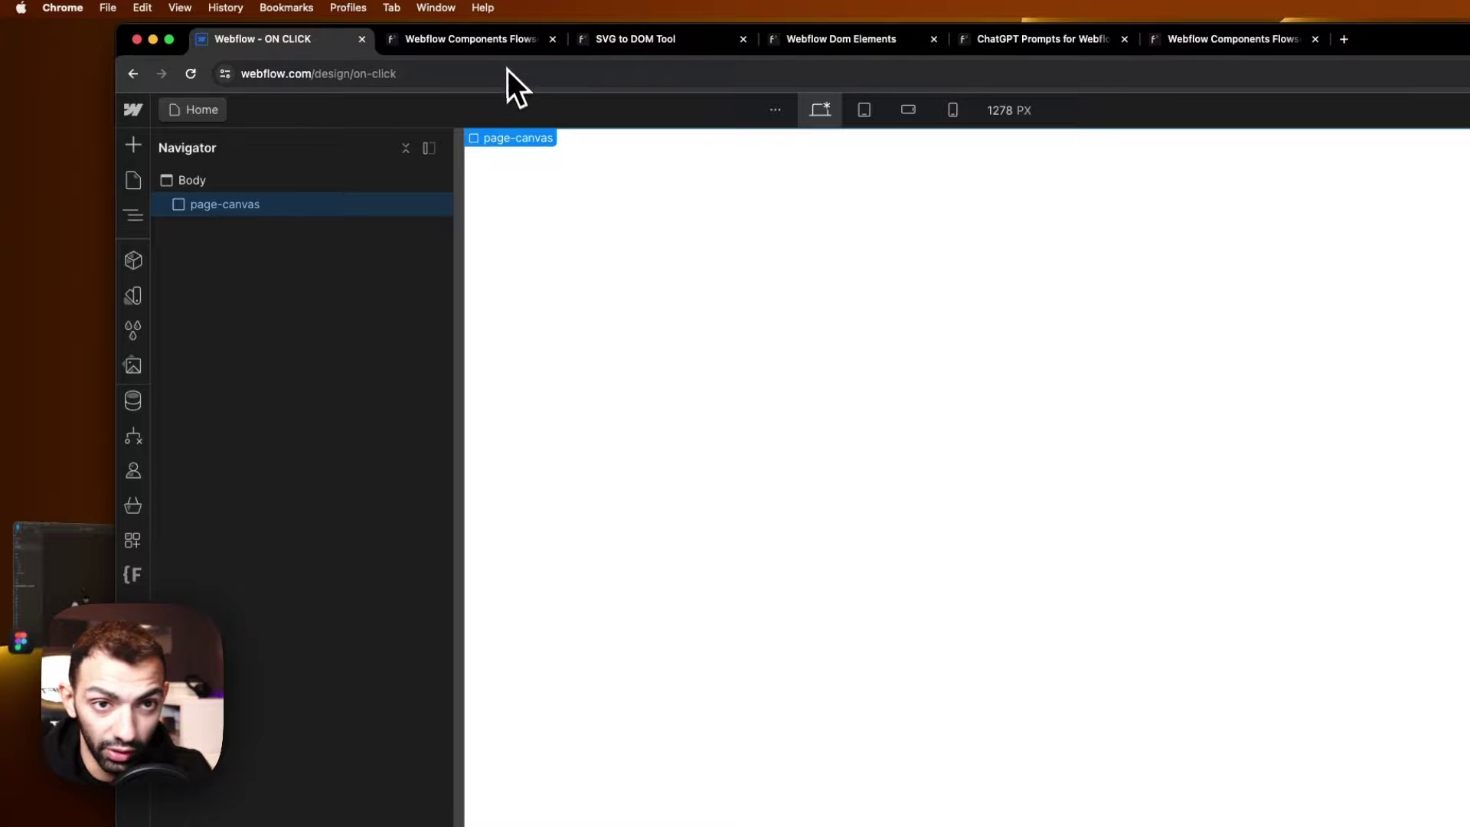
Check which apps are connected to the Webflow site.
left_click(509, 47)
left_click(265, 40)
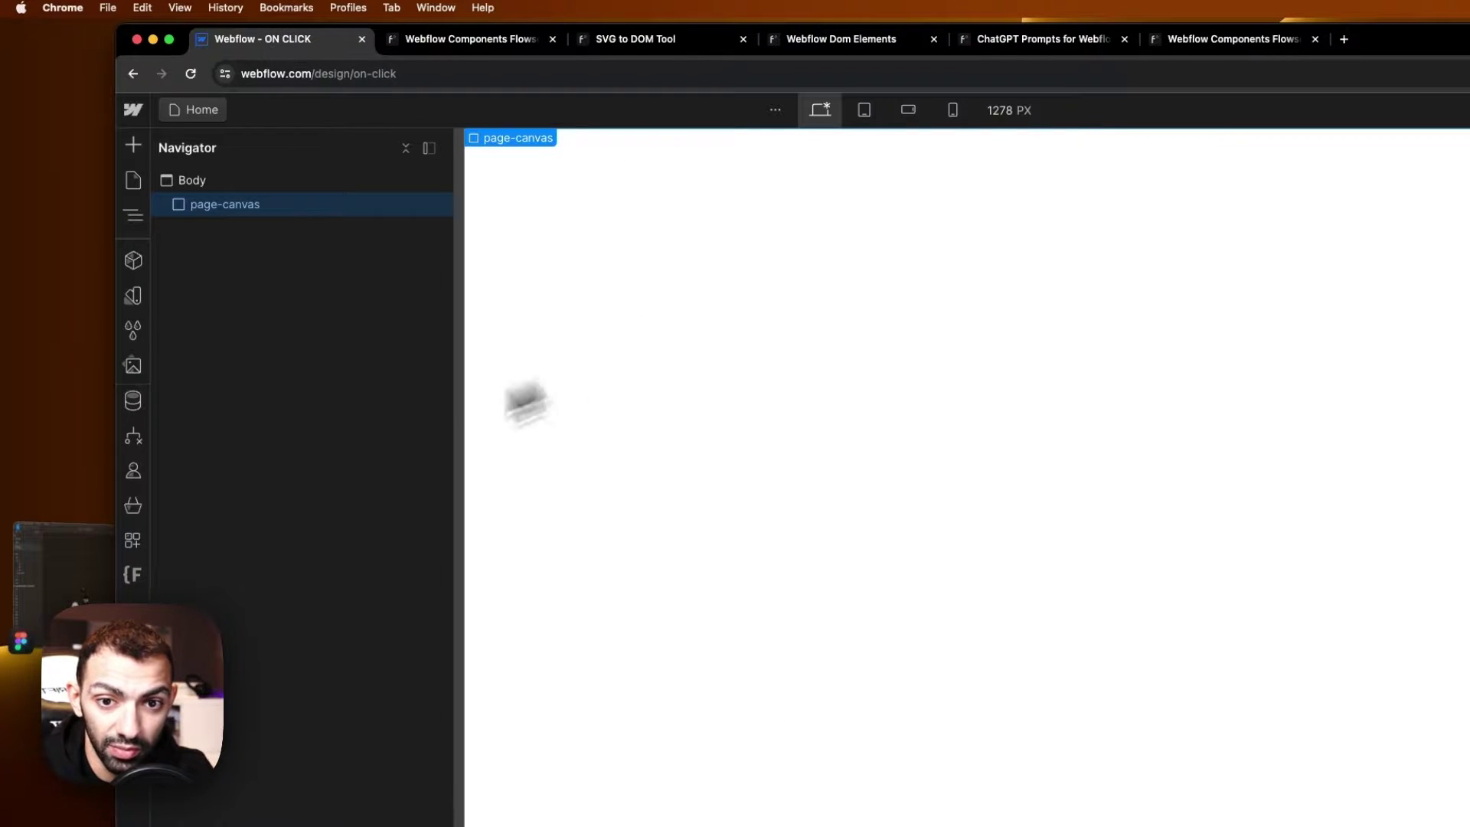
left_click(131, 540)
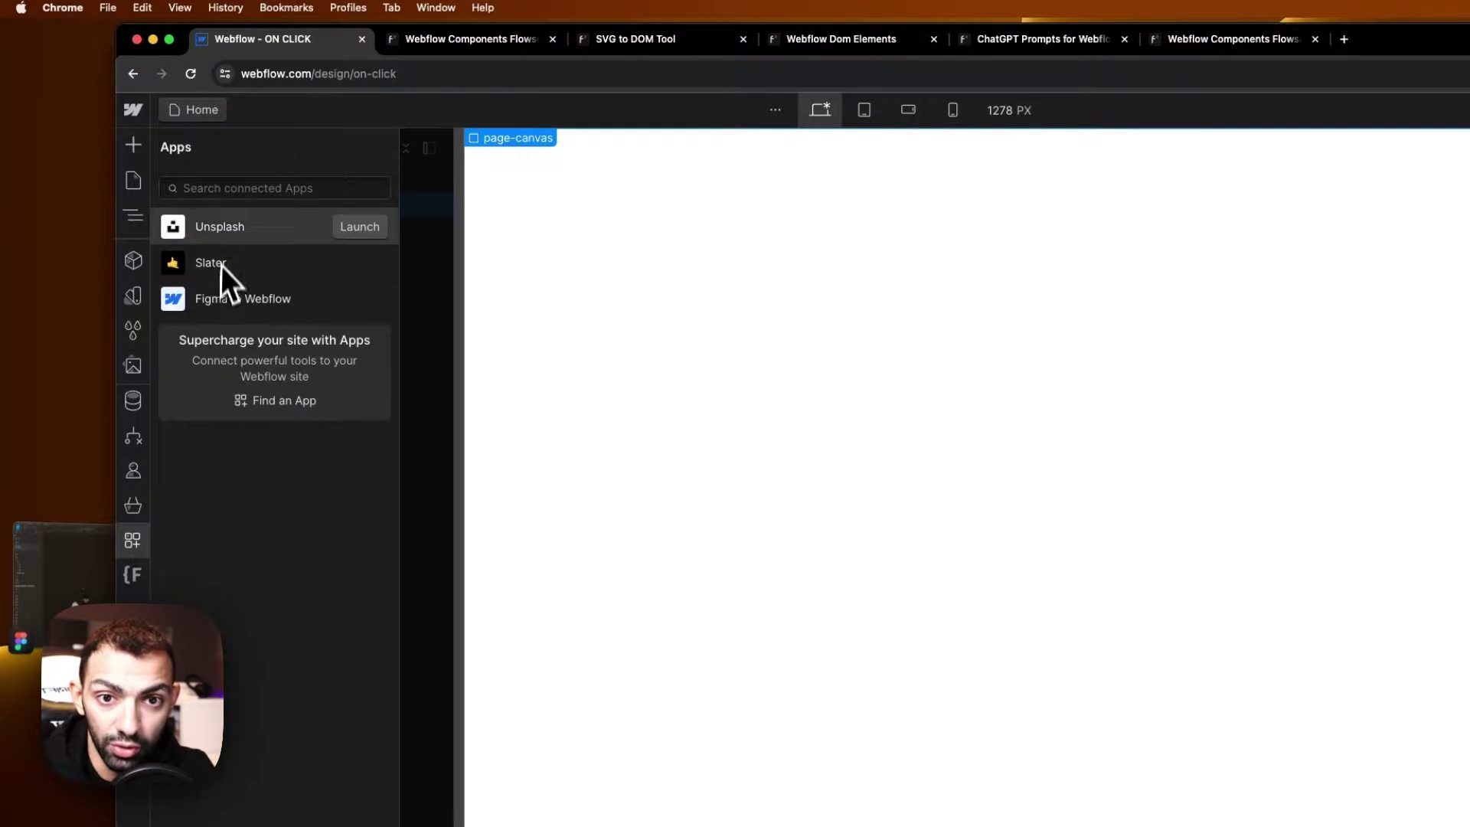
left_click(860, 329)
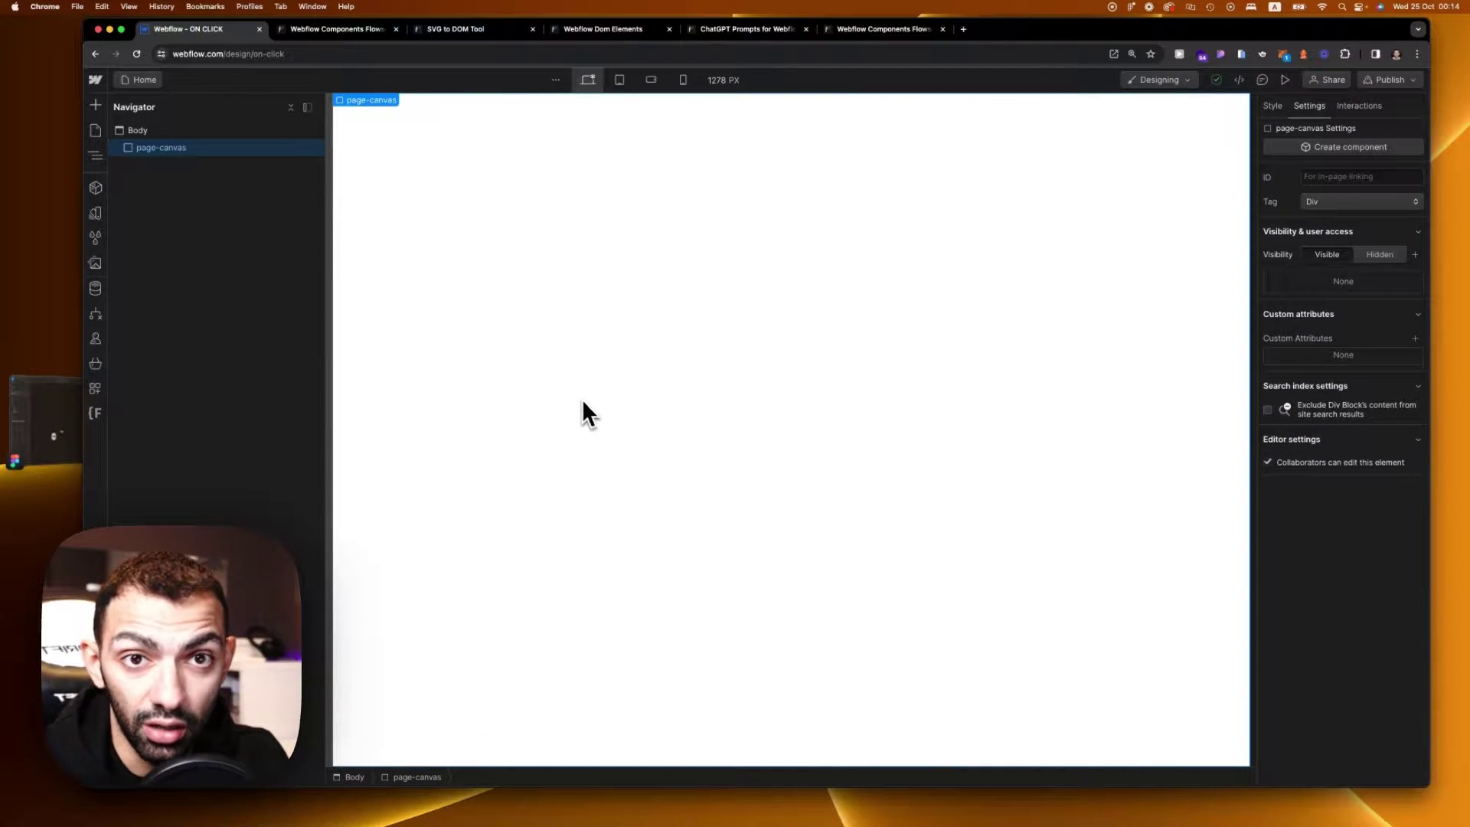
Look through the structure, basic, typography, CMS, media and form elements that can be added to the page.
left_click(95, 105)
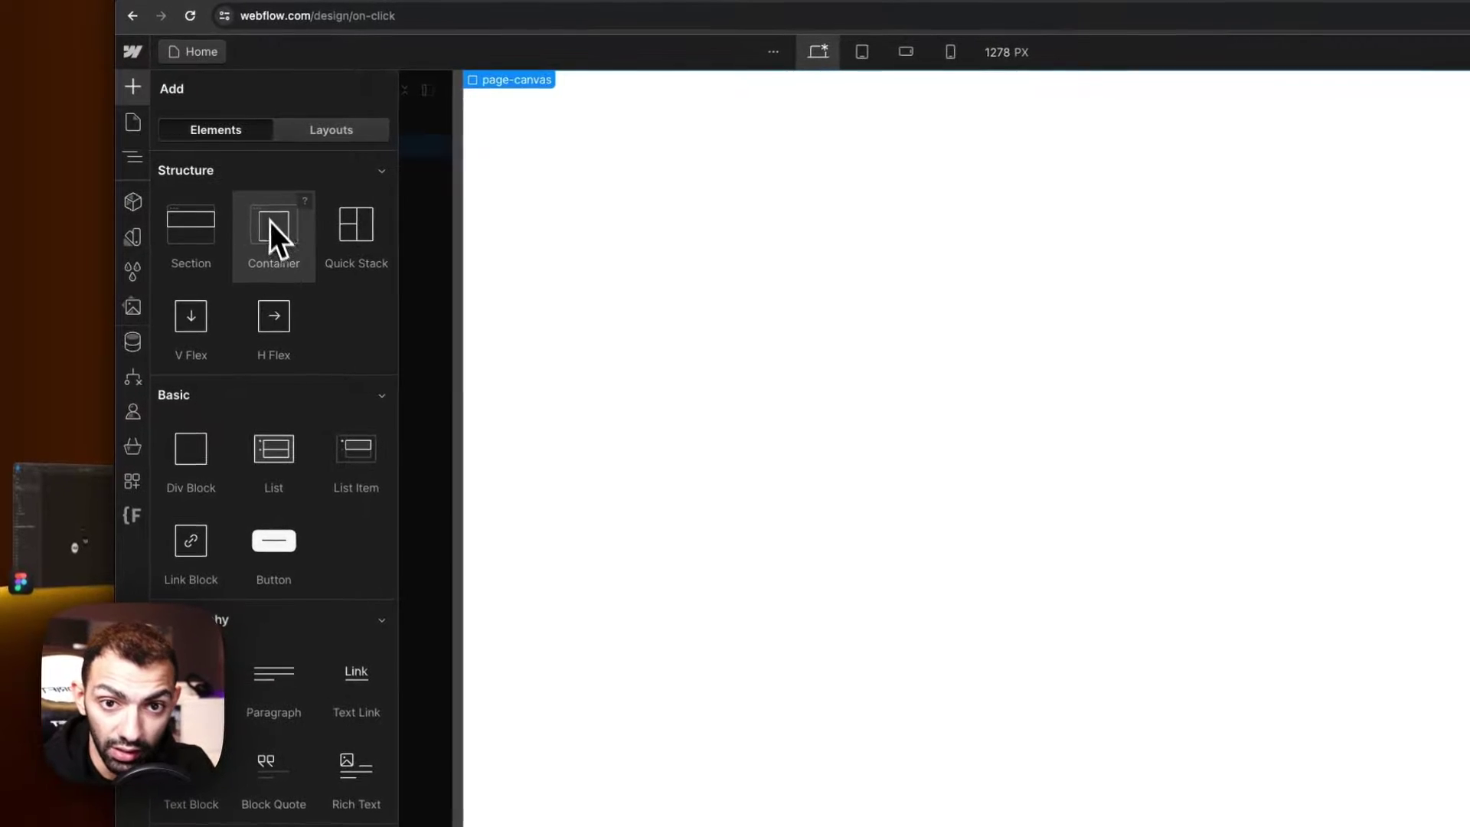
scroll(252, 314, "down", 1)
scroll(259, 317, "down", 10)
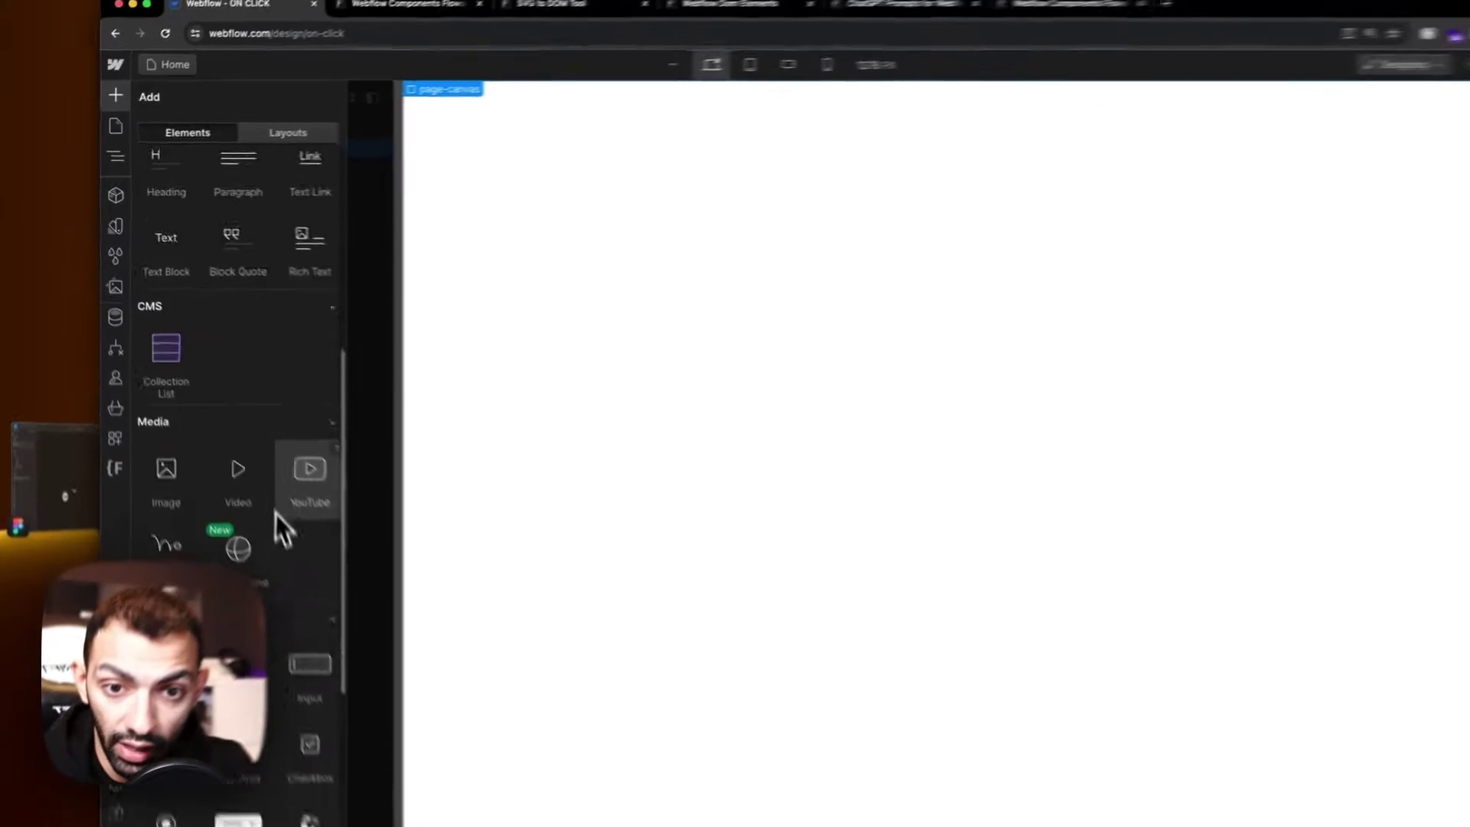
scroll(297, 406, "up", 3)
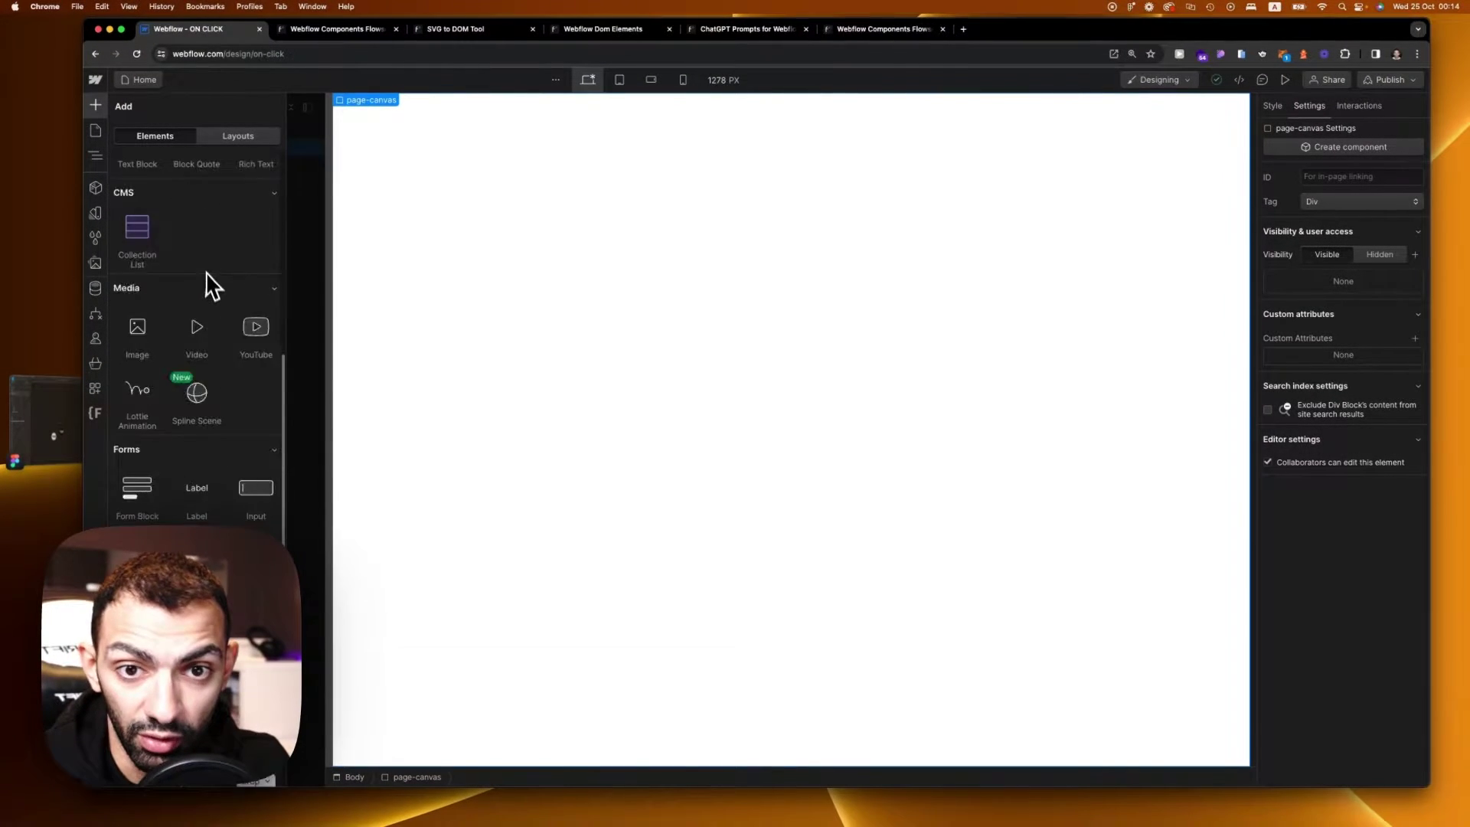
scroll(151, 311, "up", 3)
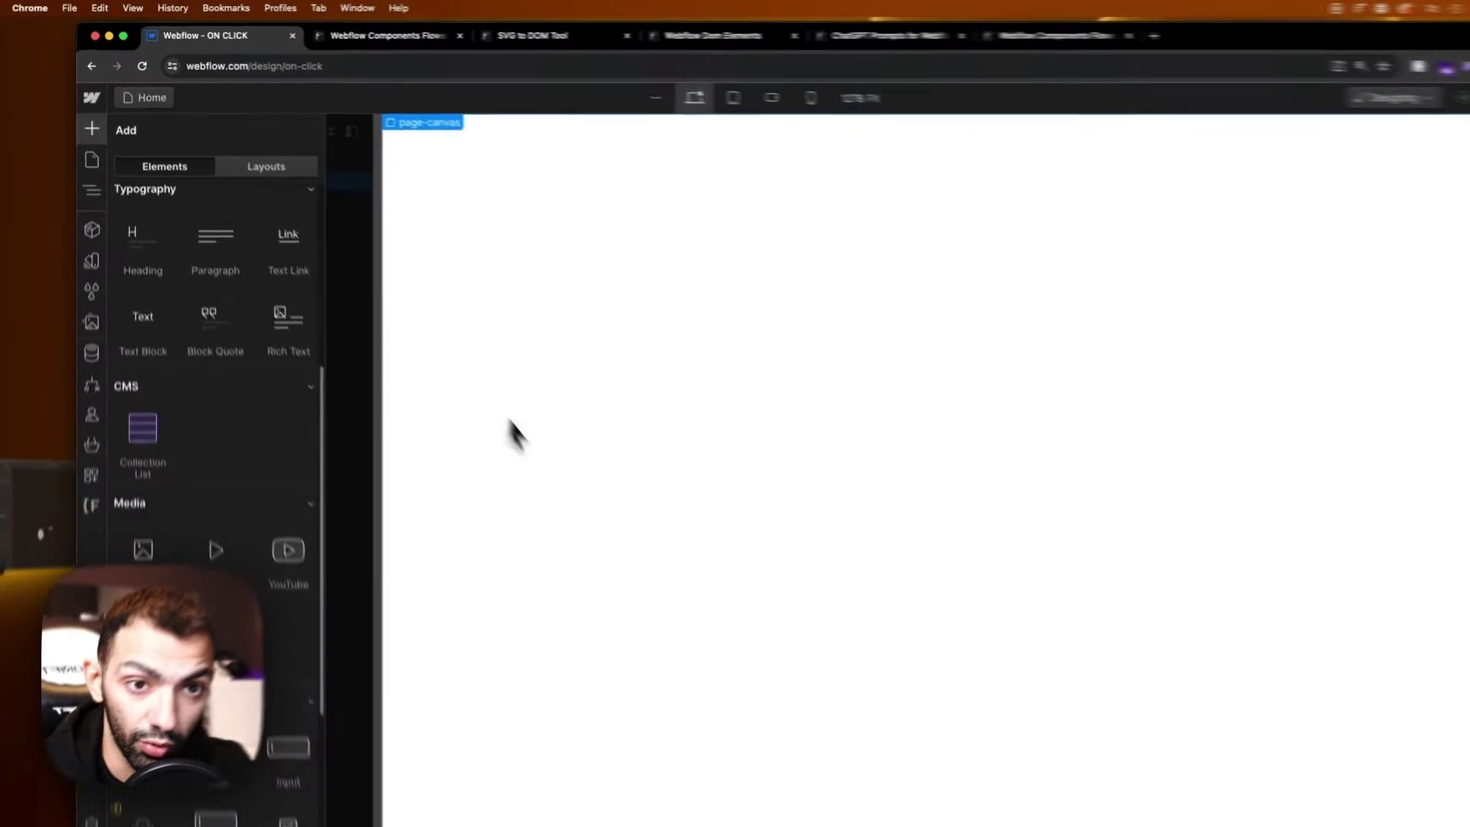
key("z")
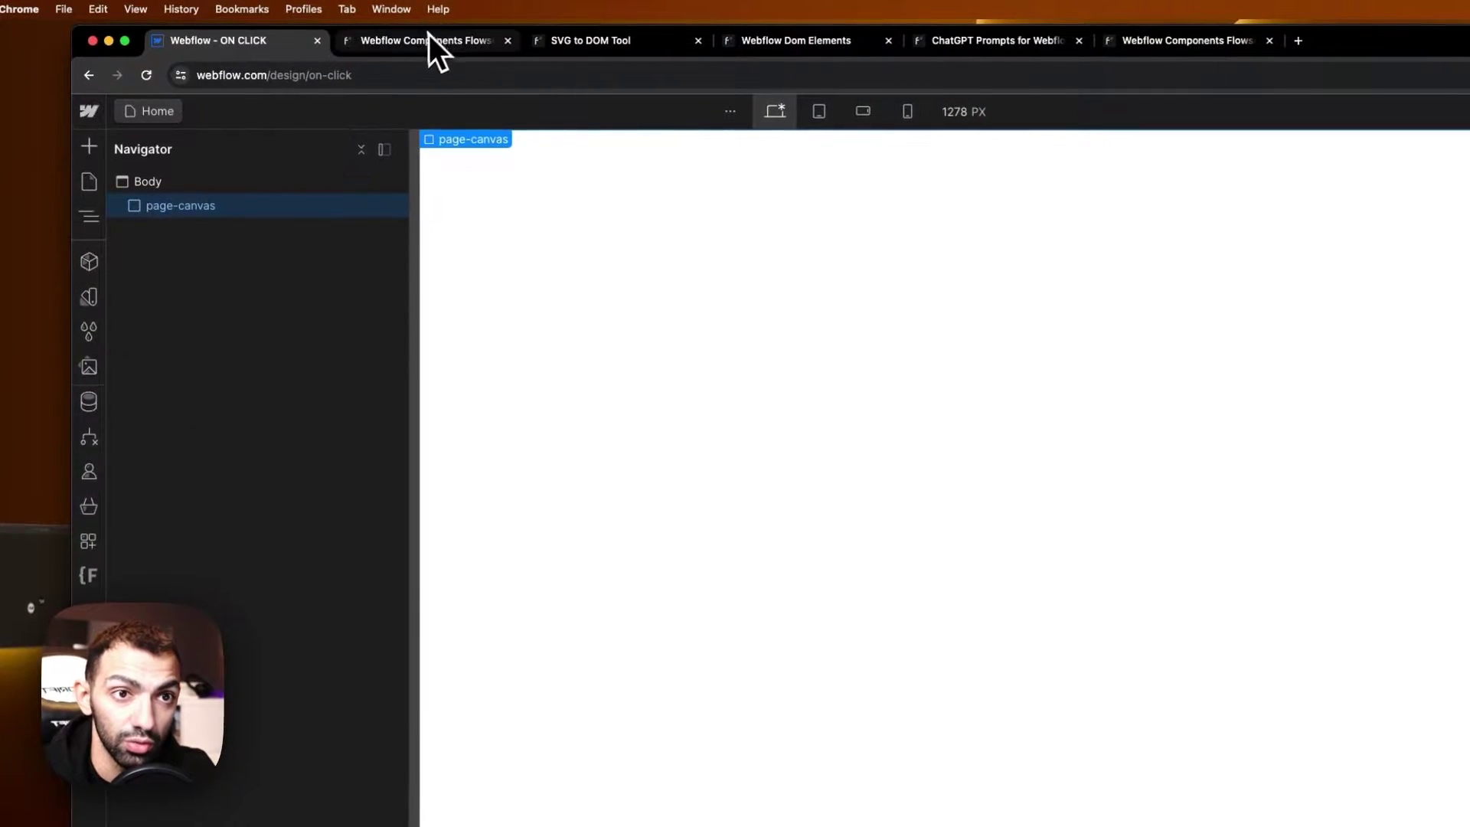
Switch to the flowscriipt SVG to DOM tool and check its web address.
left_click(540, 42)
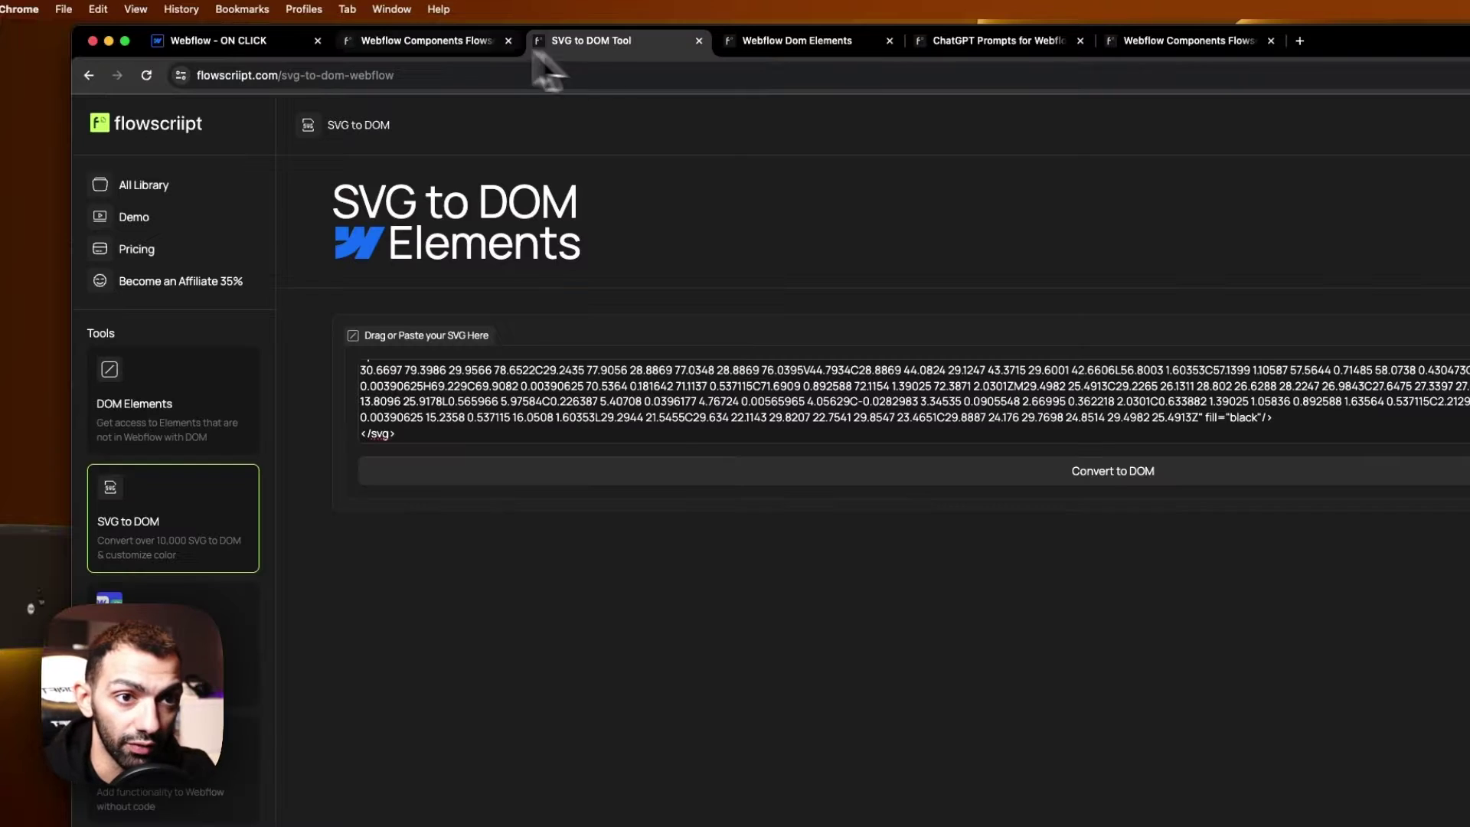
left_click(448, 42)
left_click(586, 44)
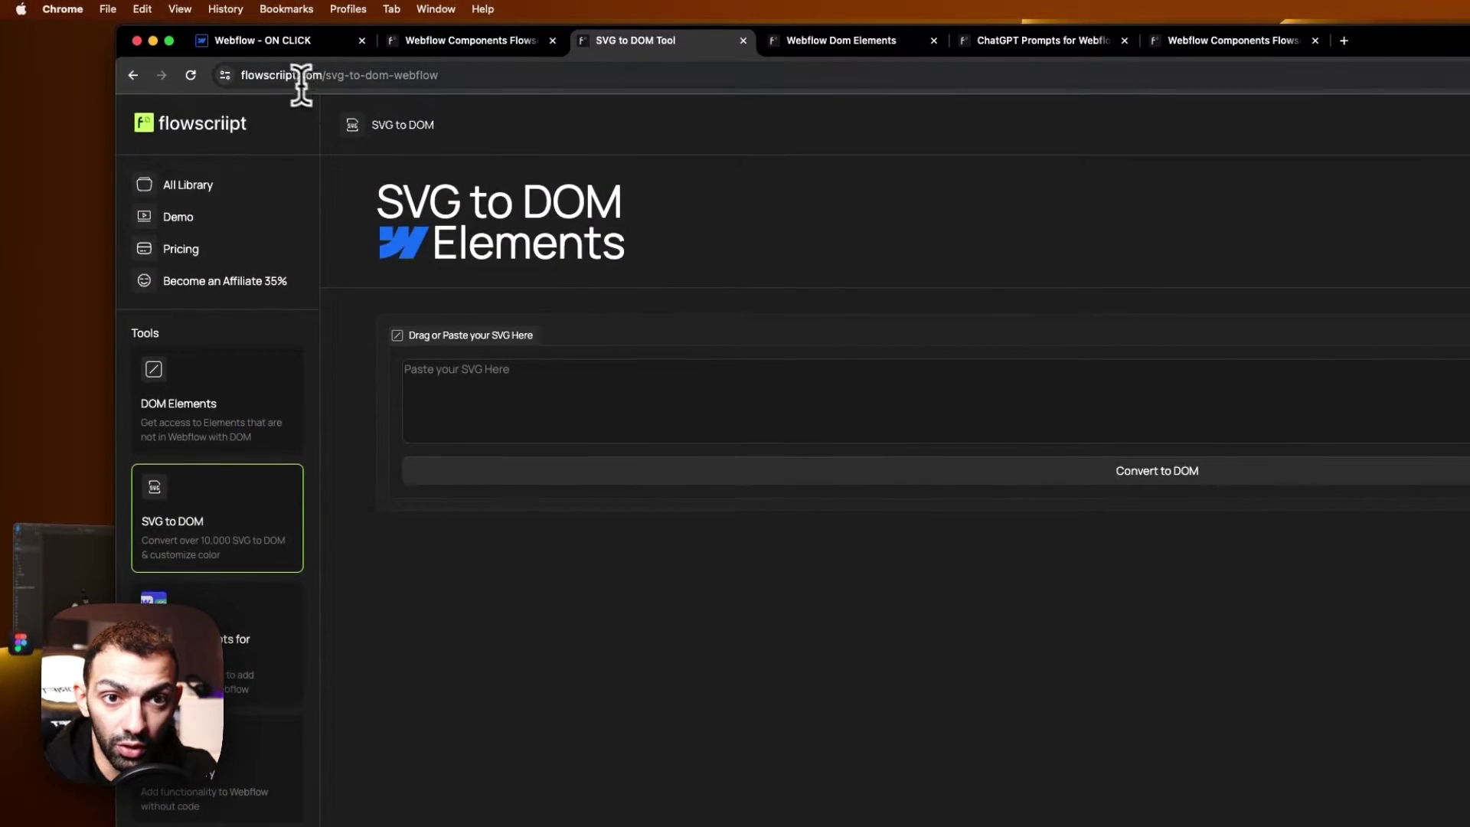
left_click(324, 75)
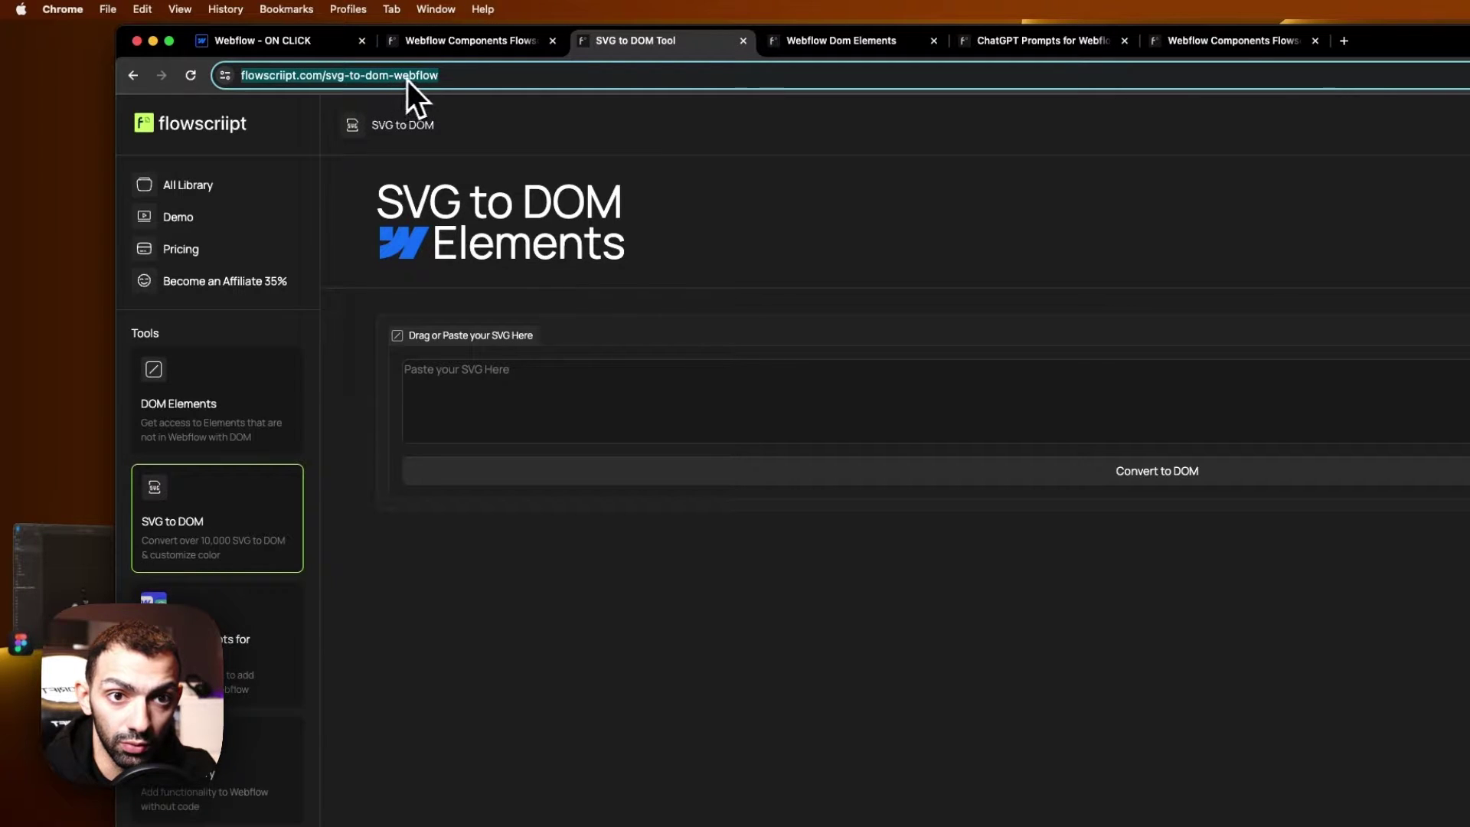
left_click(515, 384)
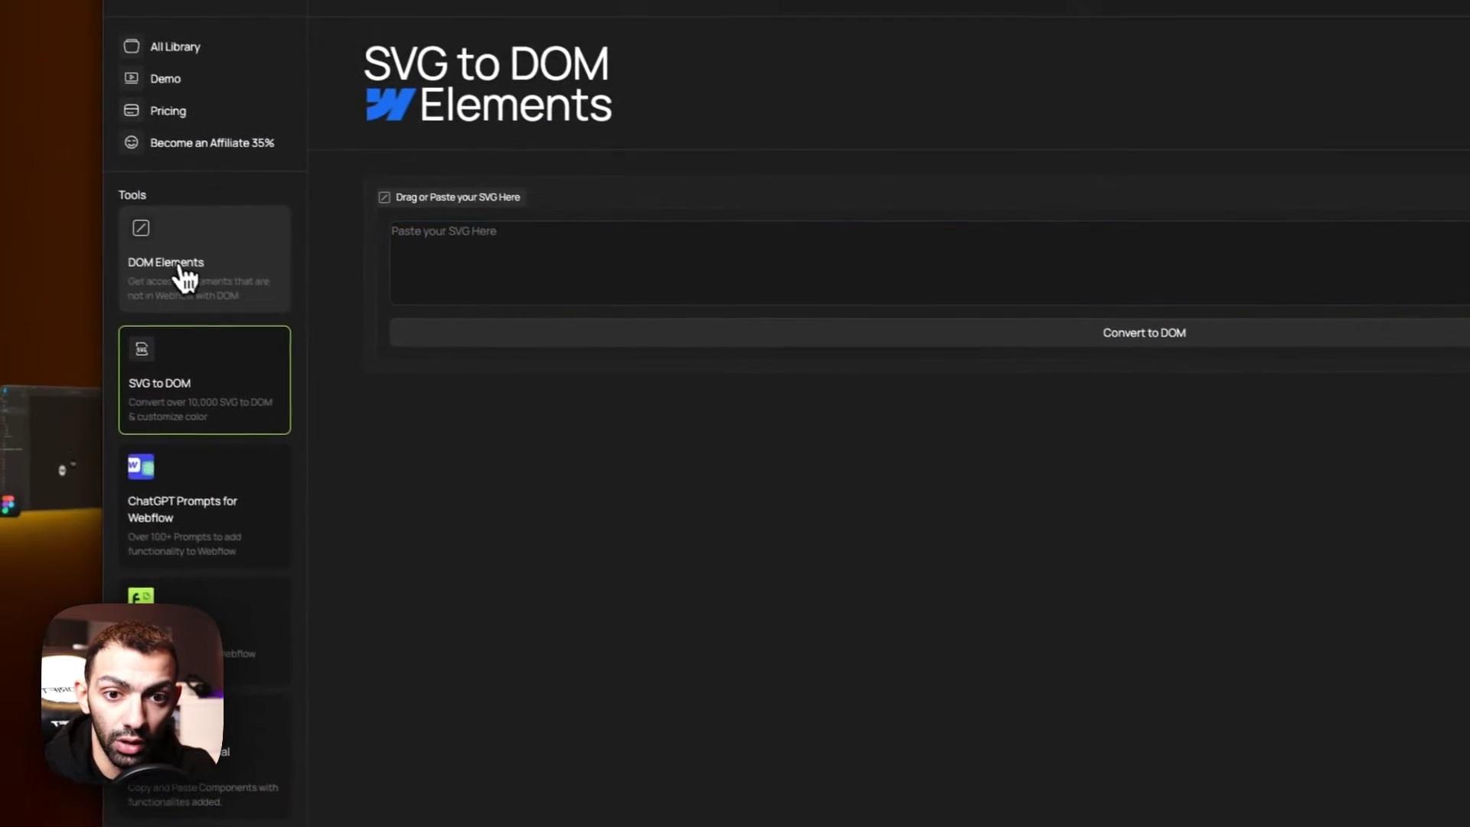
Look through flowscriipt's DOM Elements library and return to the SVG to DOM tool.
left_click(99, 264)
scroll(778, 566, "down", 10)
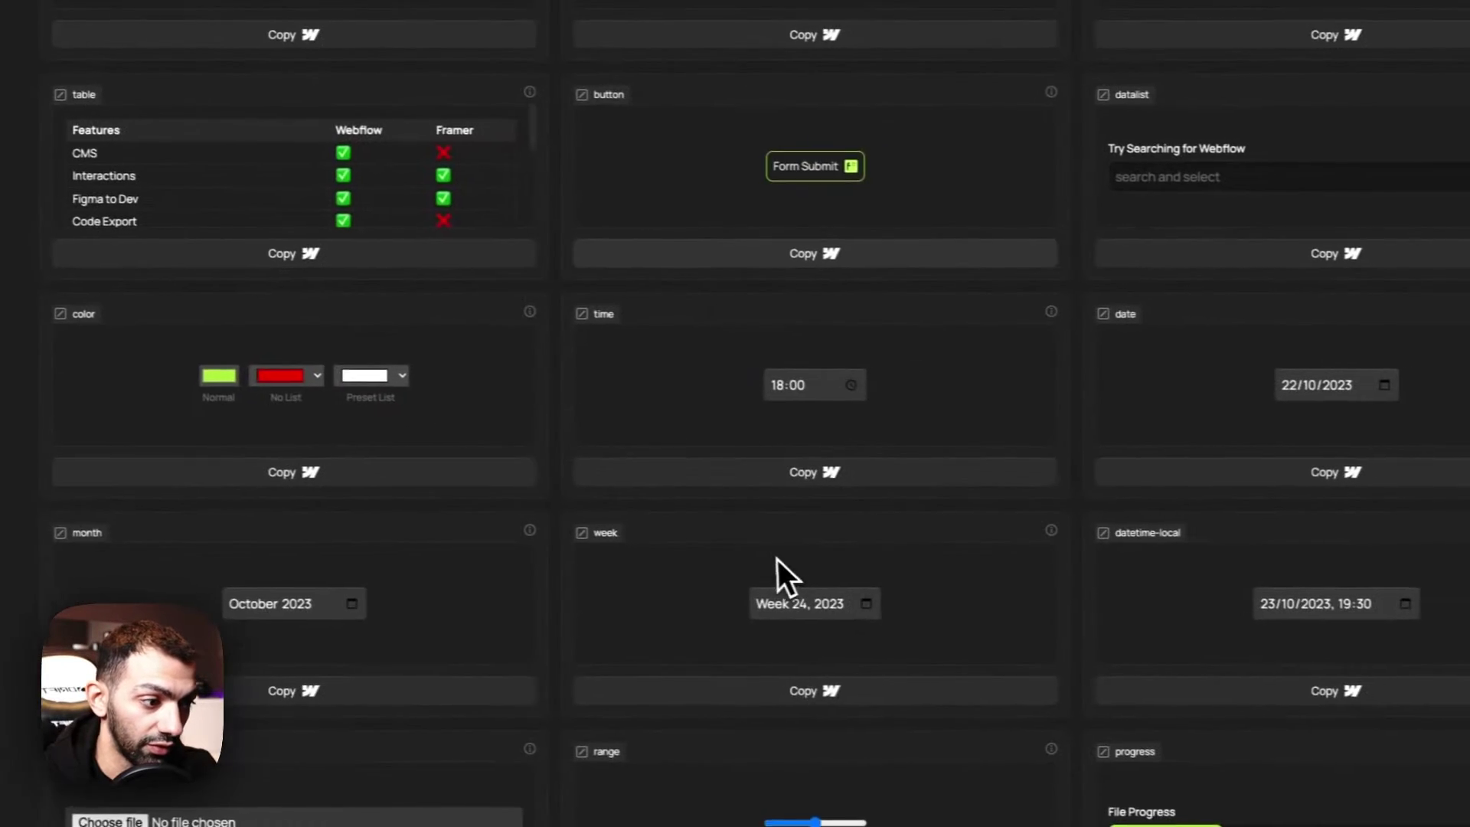
scroll(755, 567, "up", 10)
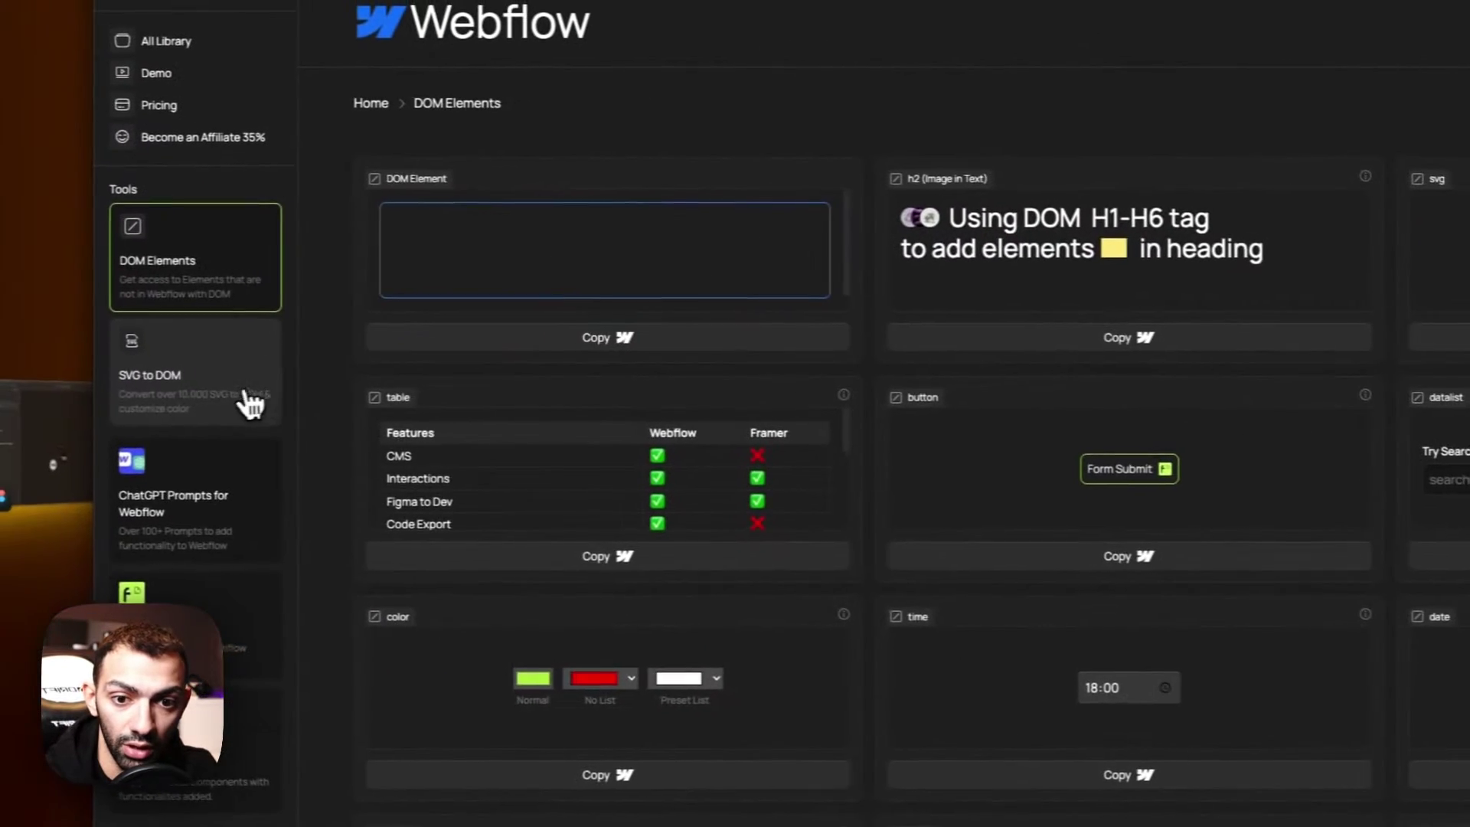
left_click(46, 367)
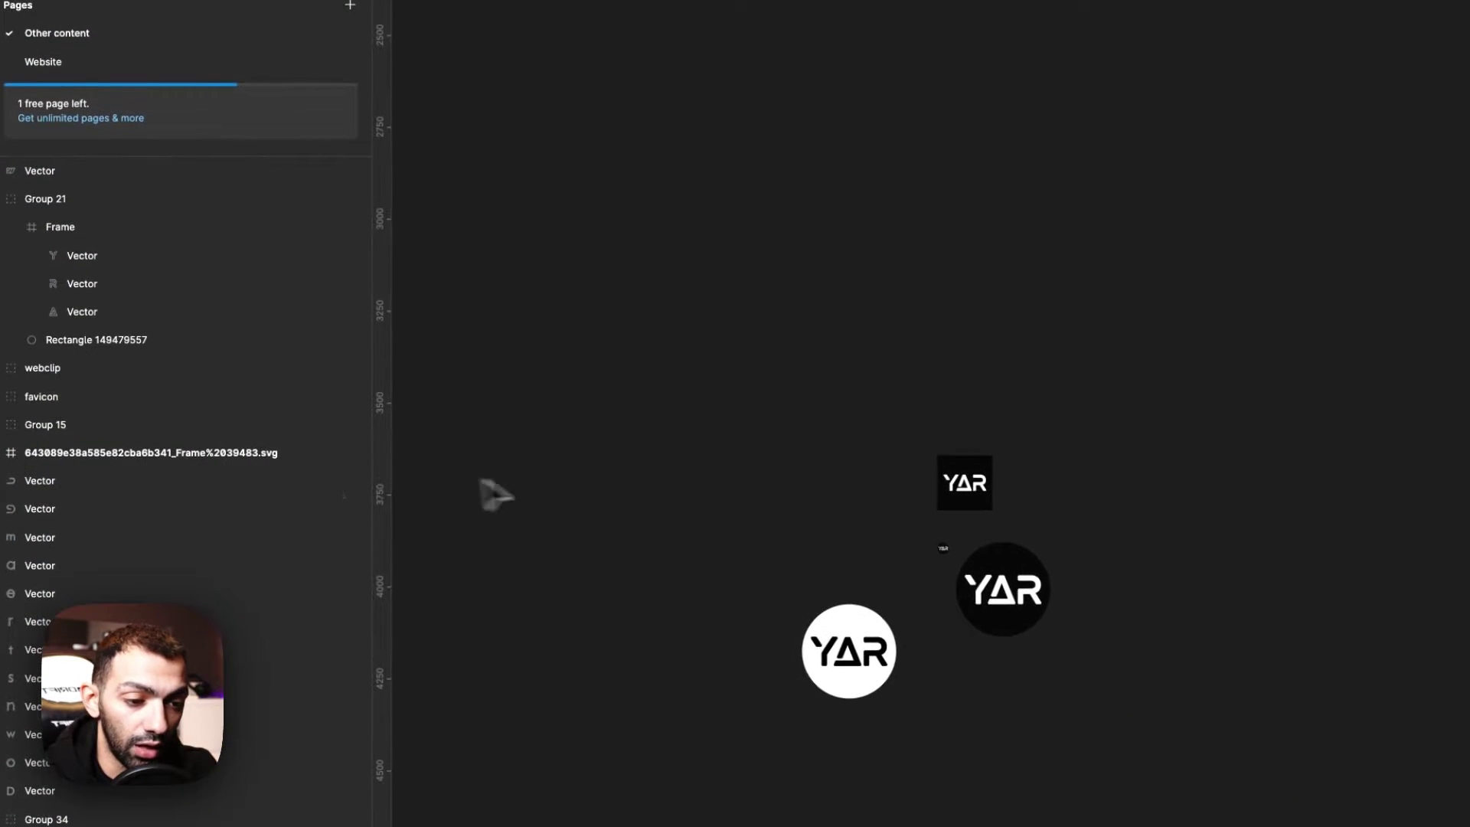
Switch to Figma and copy the black YAR logo on the white circle as SVG code.
left_click(750, 630)
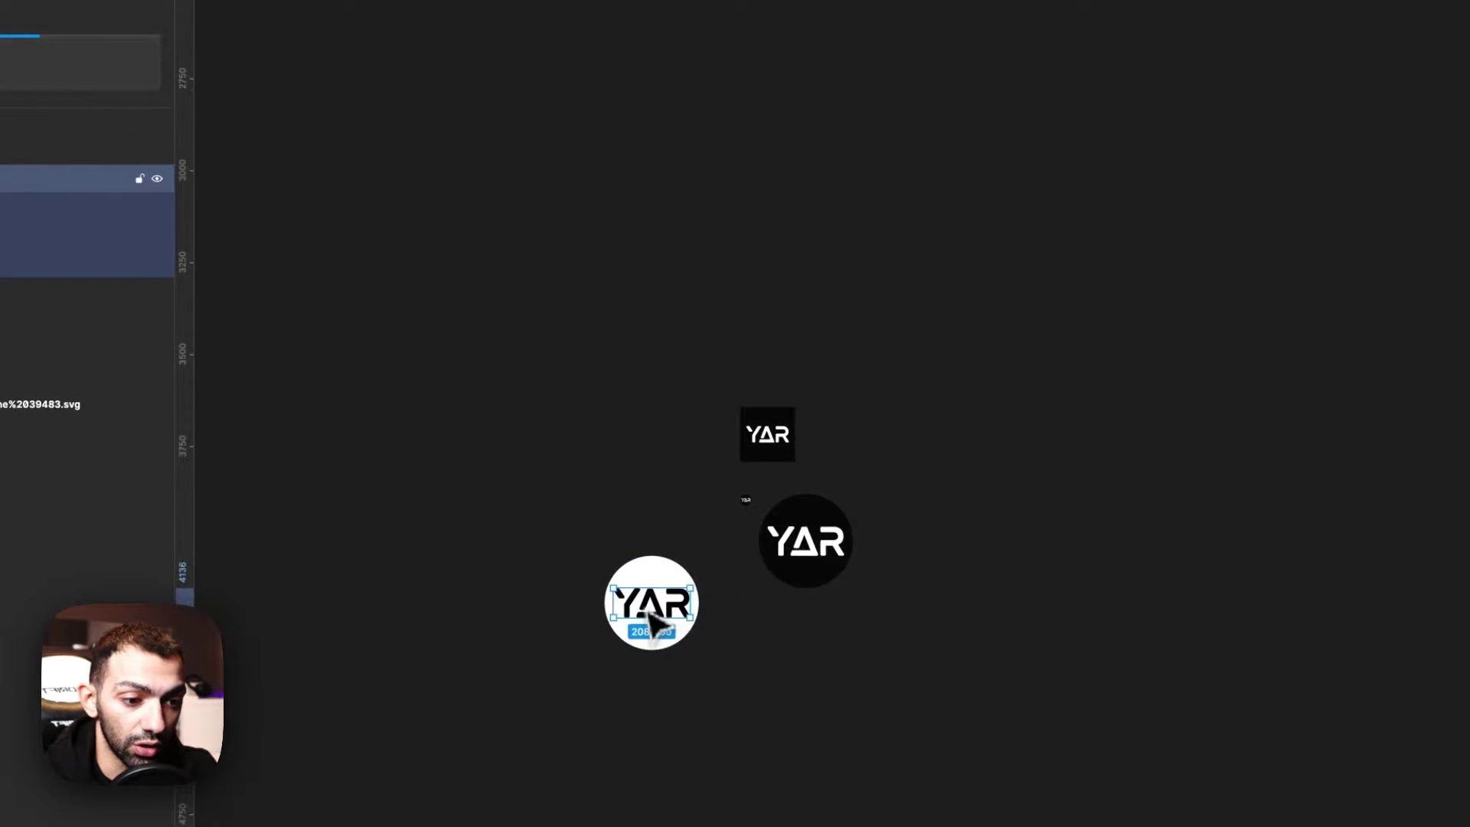
right_click(649, 612)
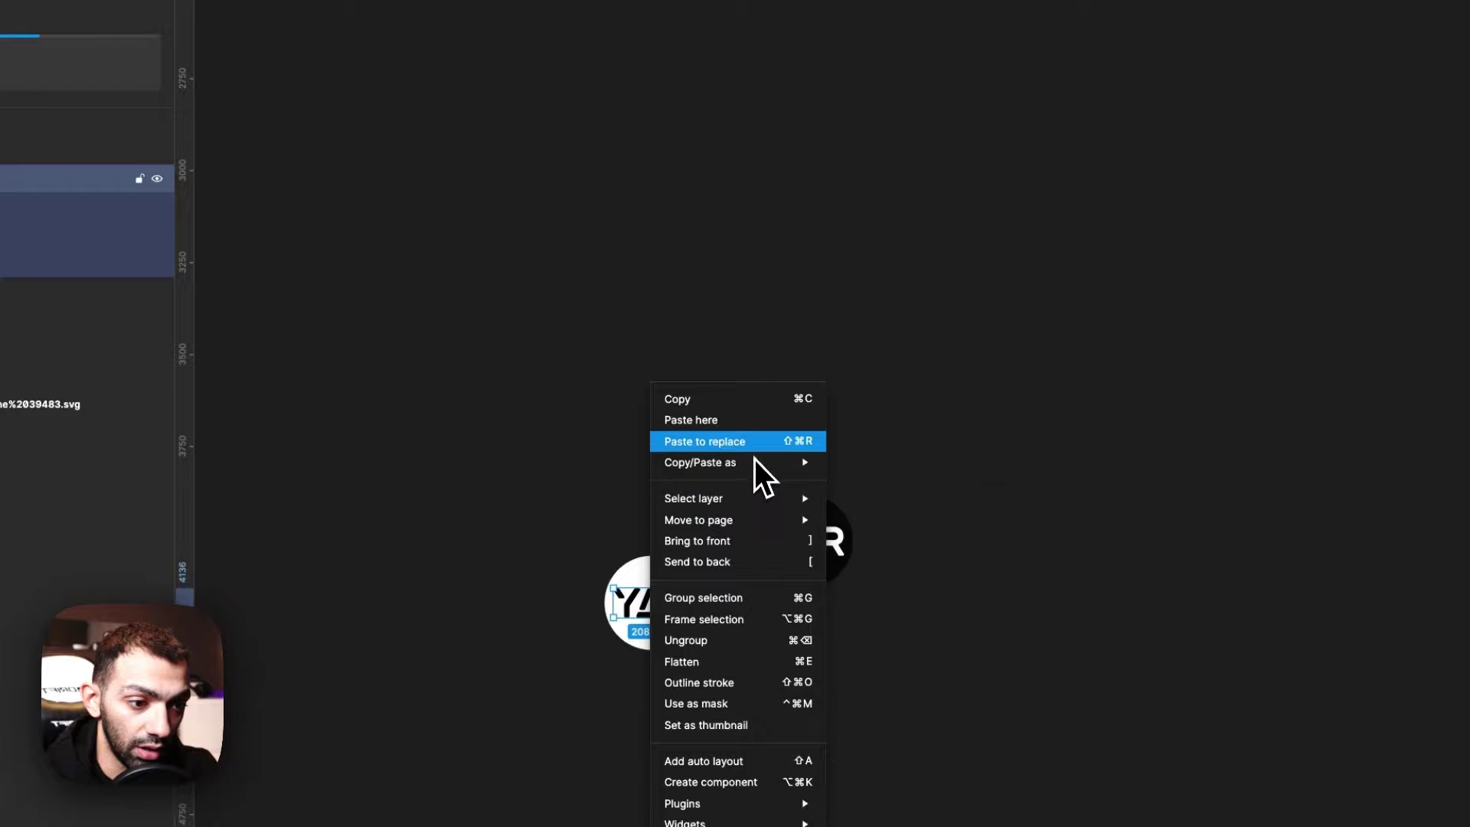
mouse_move(766, 462)
left_click(961, 501)
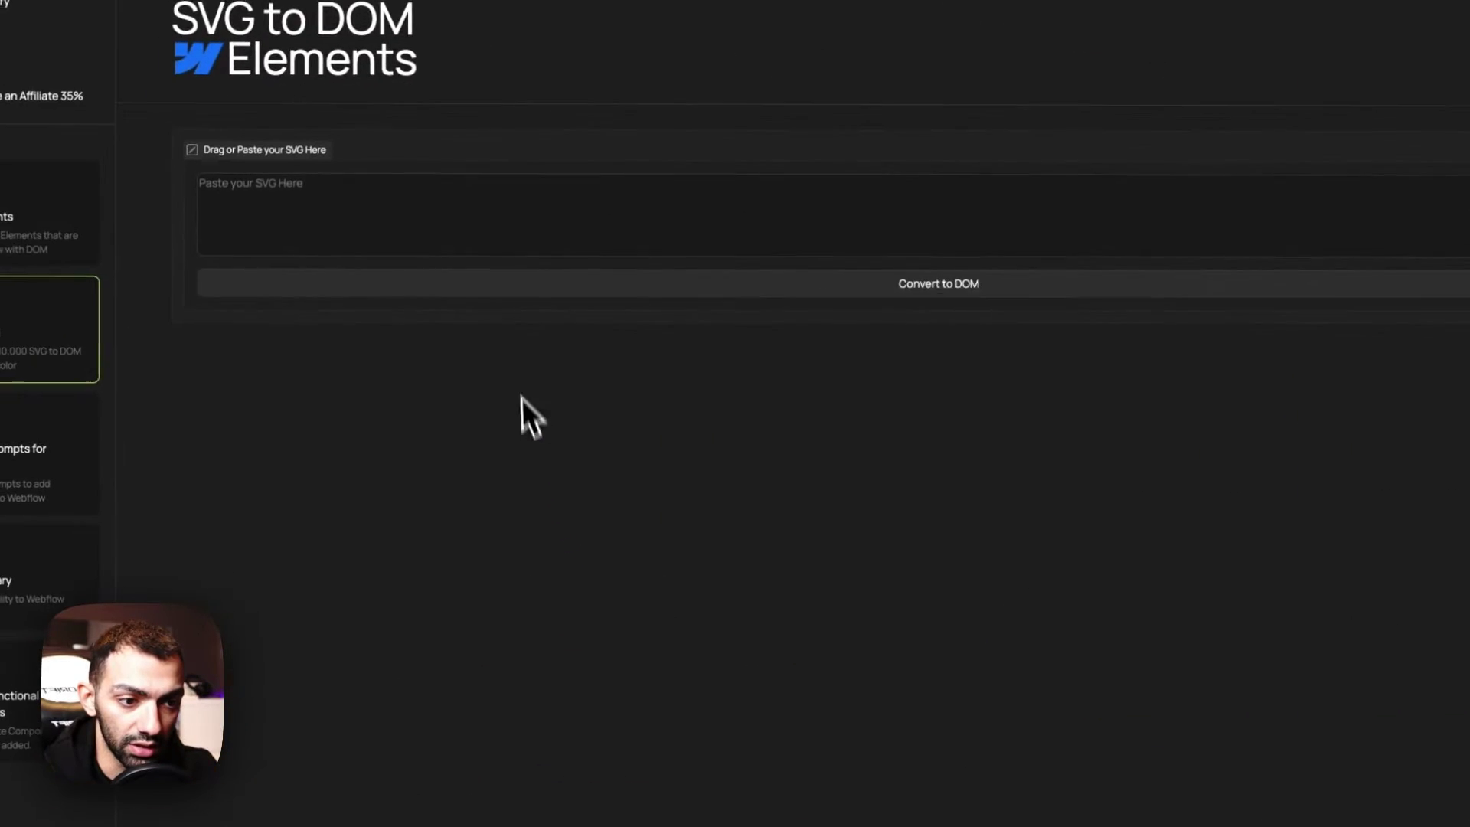
Paste the logo's SVG code into the converter, convert it to DOM and copy the result for Webflow.
left_click(371, 194)
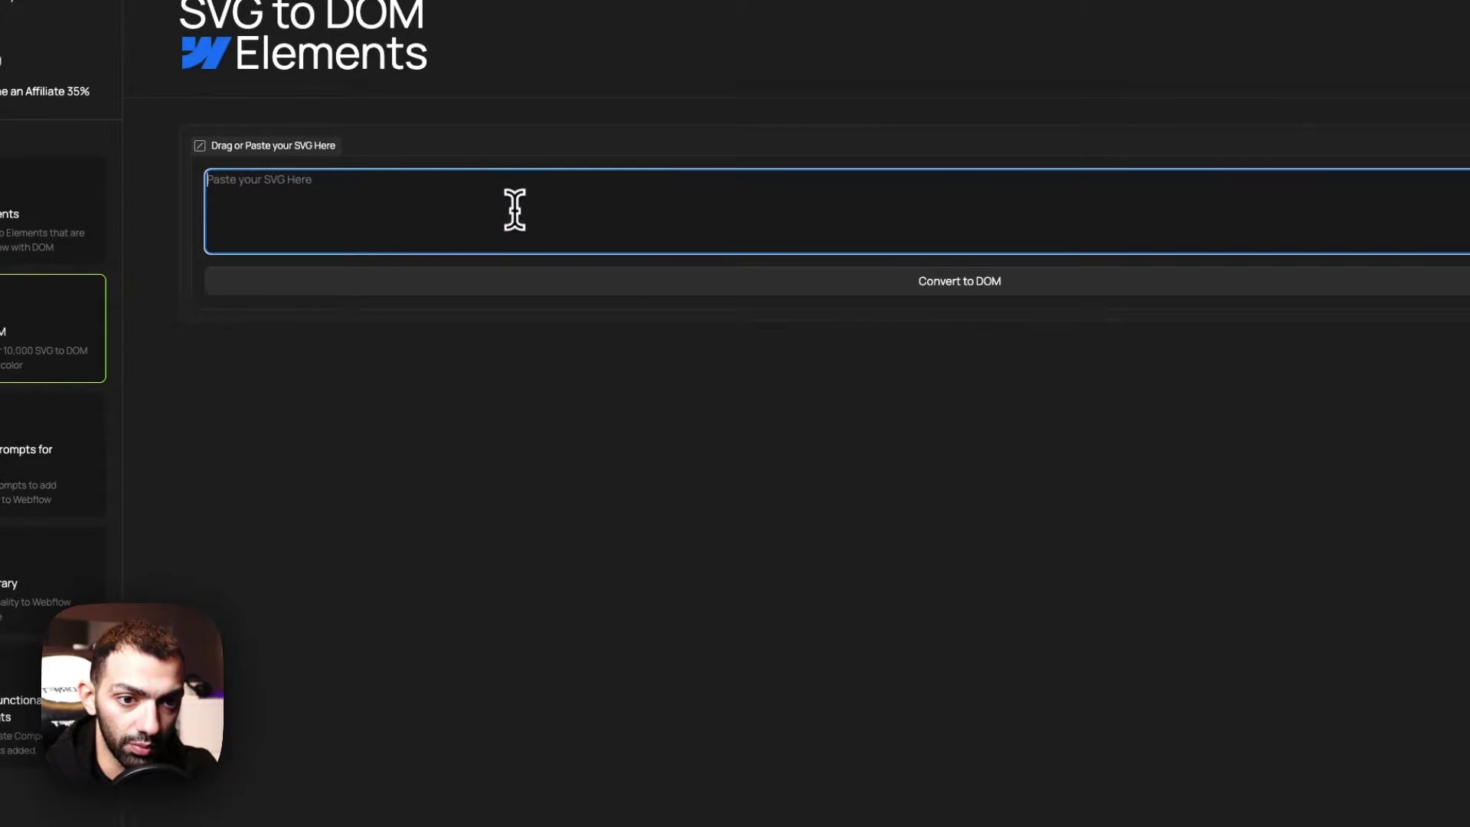
key("ctrl+v")
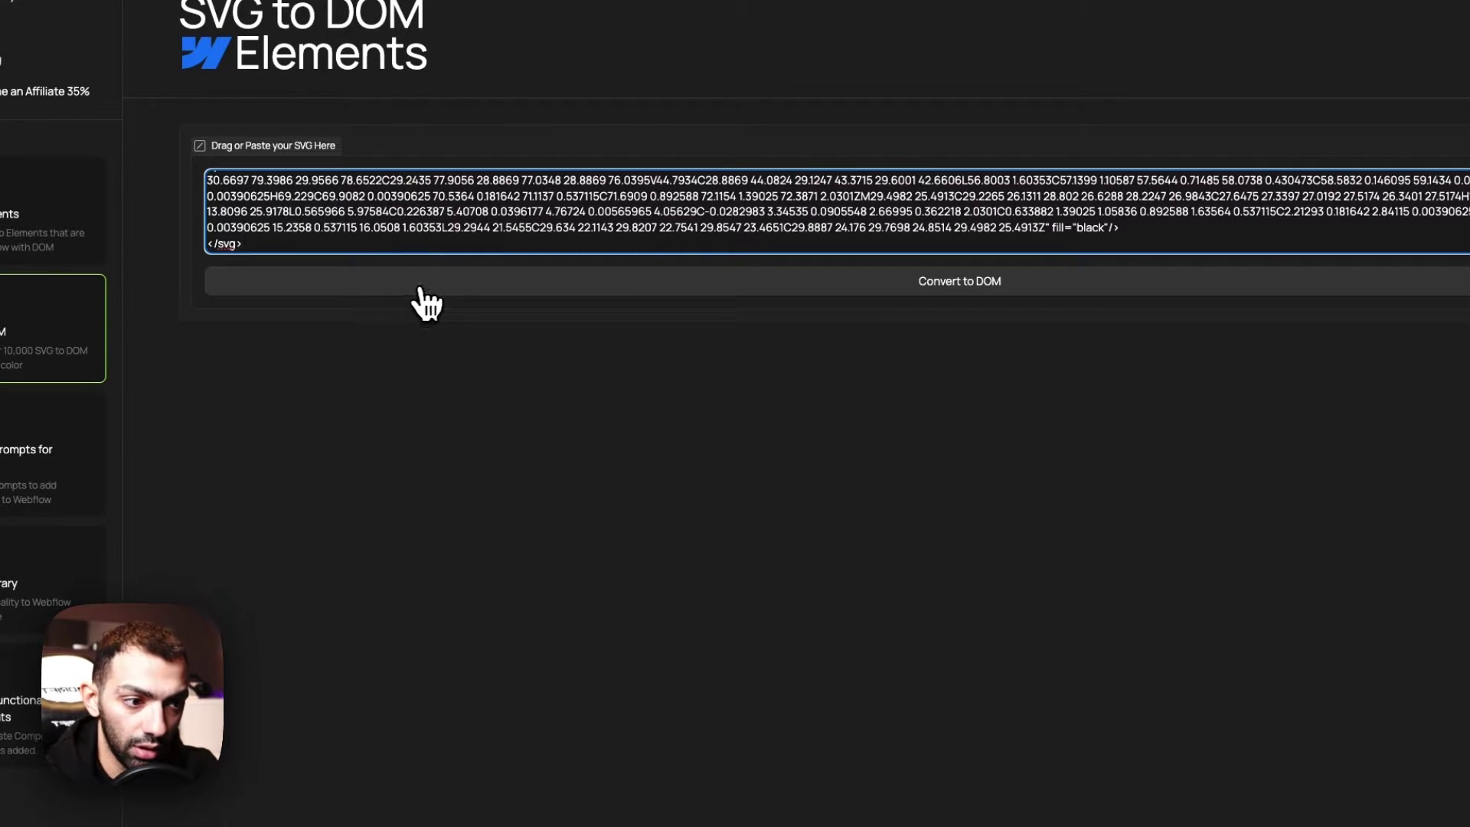
left_click(421, 291)
left_click(952, 361)
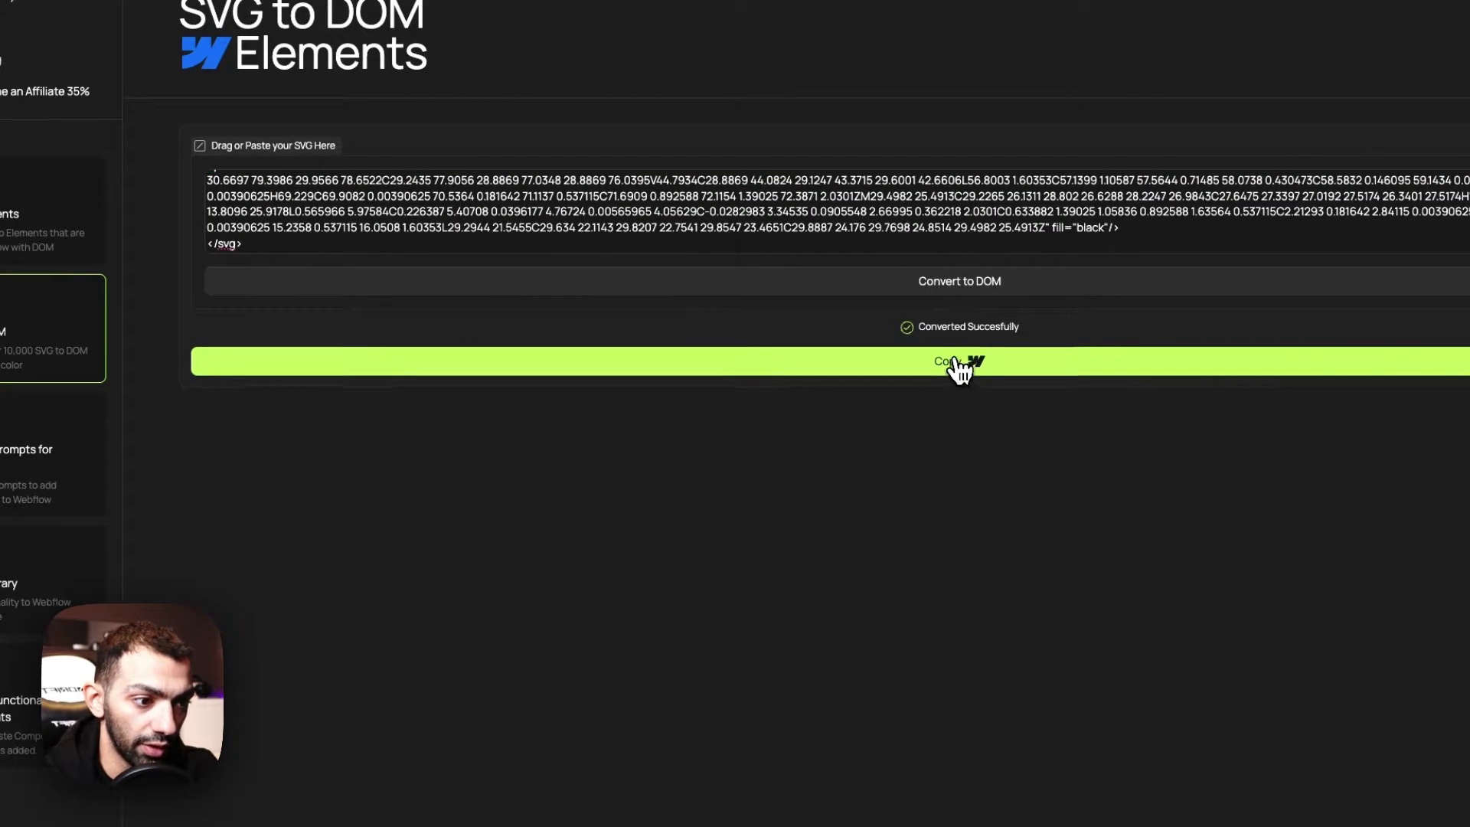
Switch to the Webflow page and paste the converted logo into page-canvas.
left_click(223, 24)
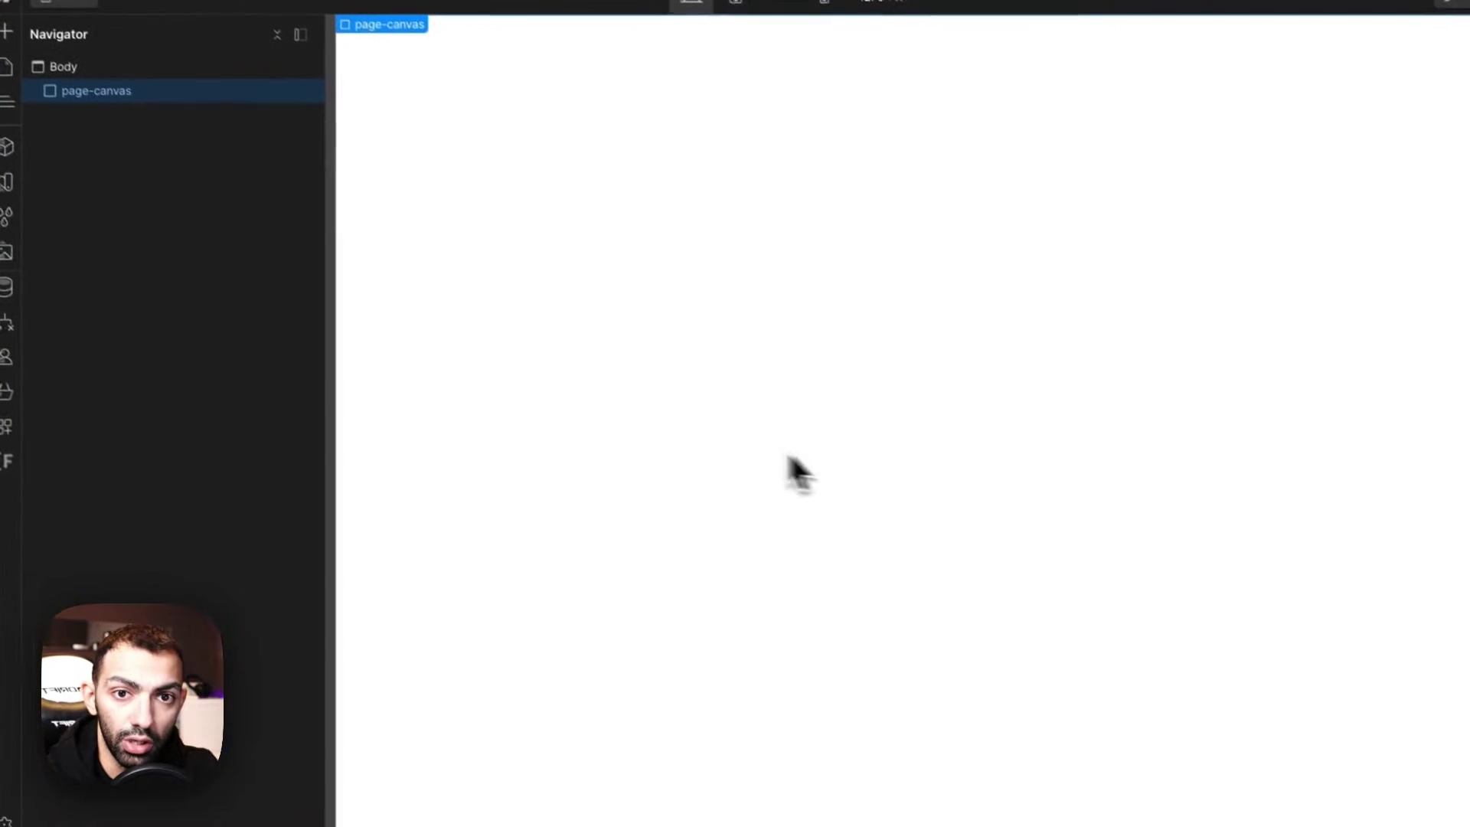
key("super+v")
left_click(873, 475)
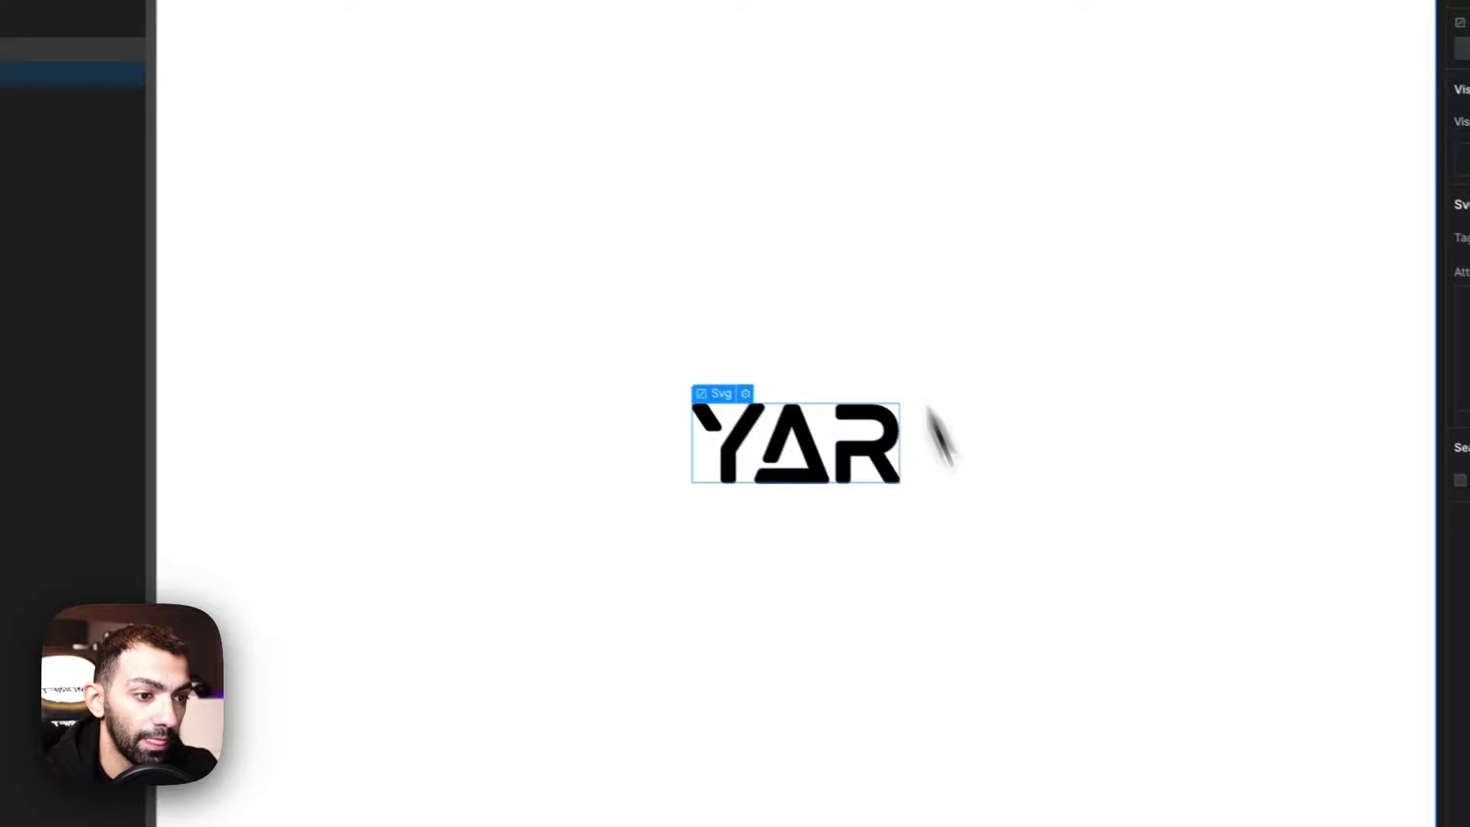
Examine which letter of the logo each of the three Path elements represents.
left_click(222, 252)
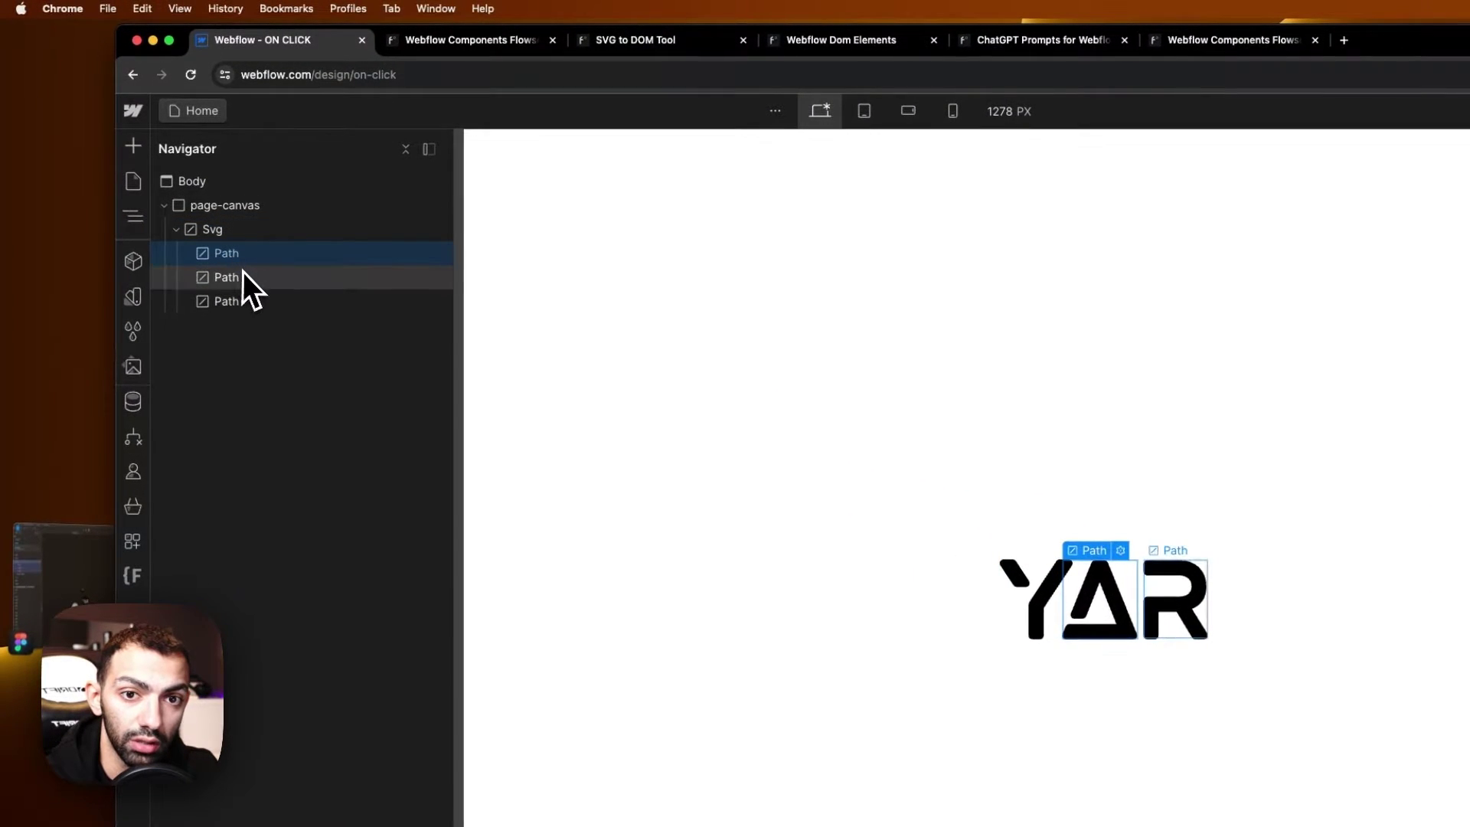
left_click(240, 278)
left_click(250, 259)
left_click(246, 277)
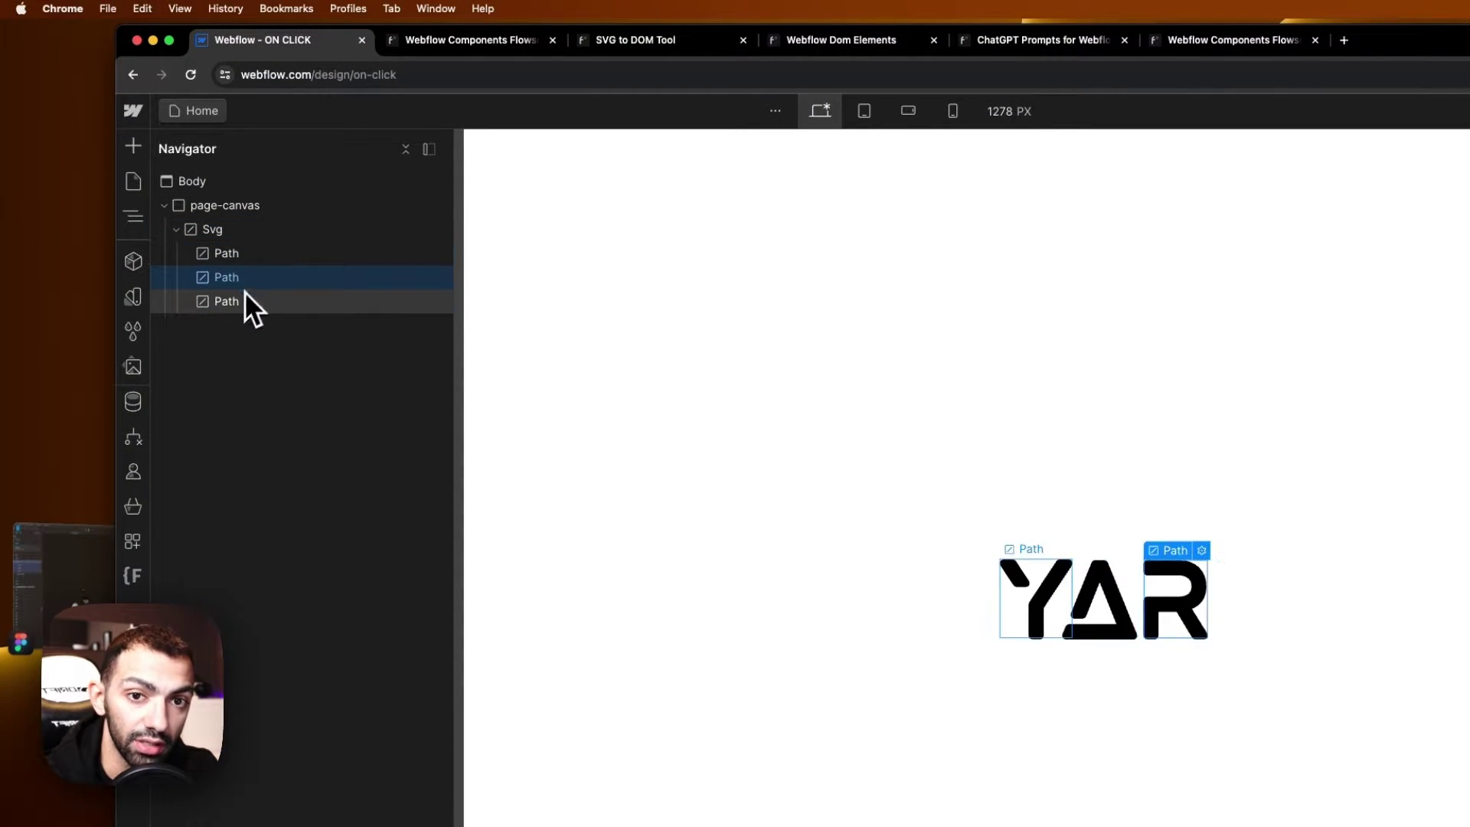
left_click(248, 300)
left_click(307, 253)
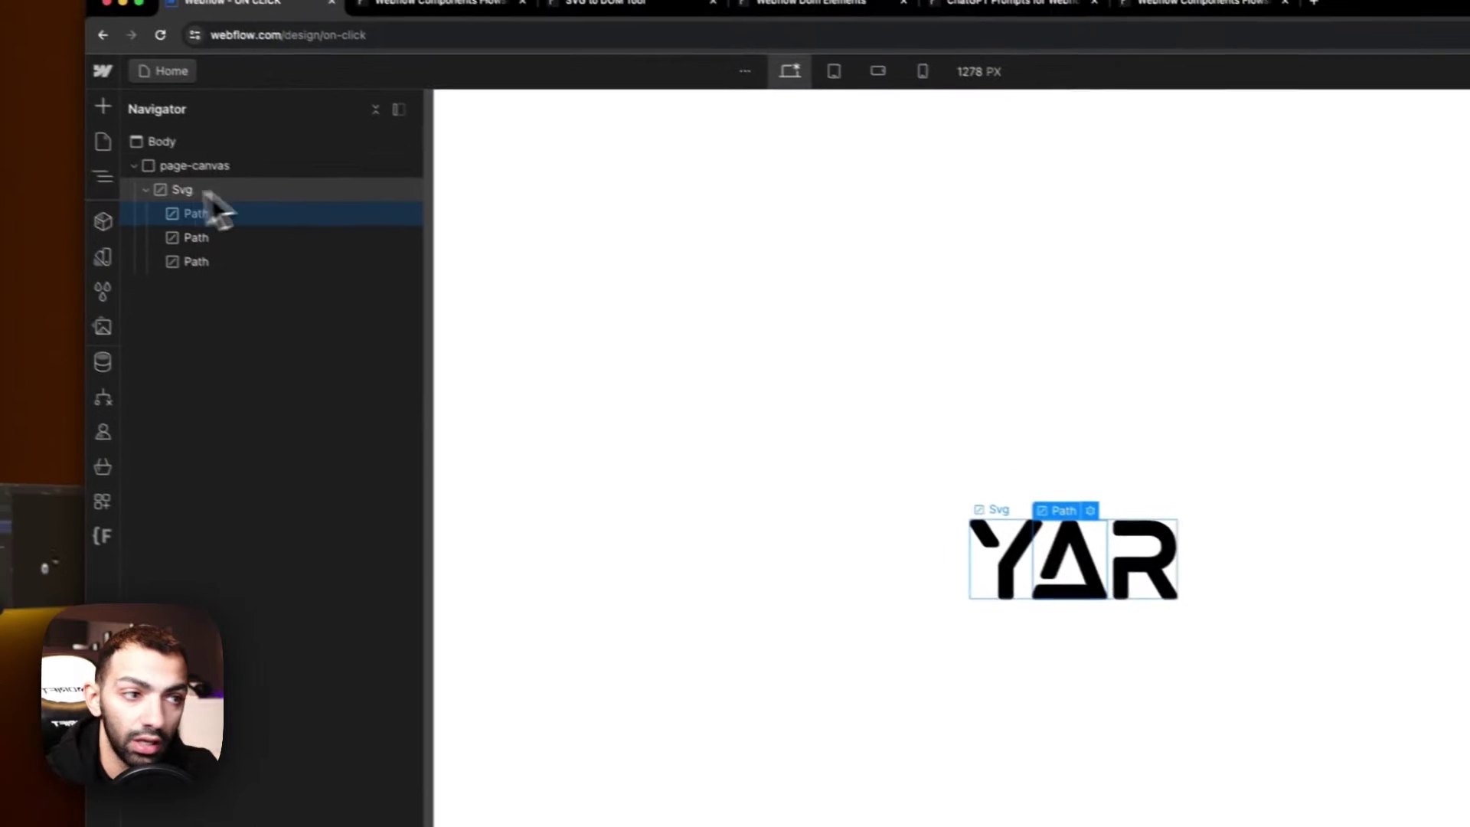
Inspect the Svg element and the name and value of the first Path's d attribute.
left_click(1353, 570)
left_click(4, 145)
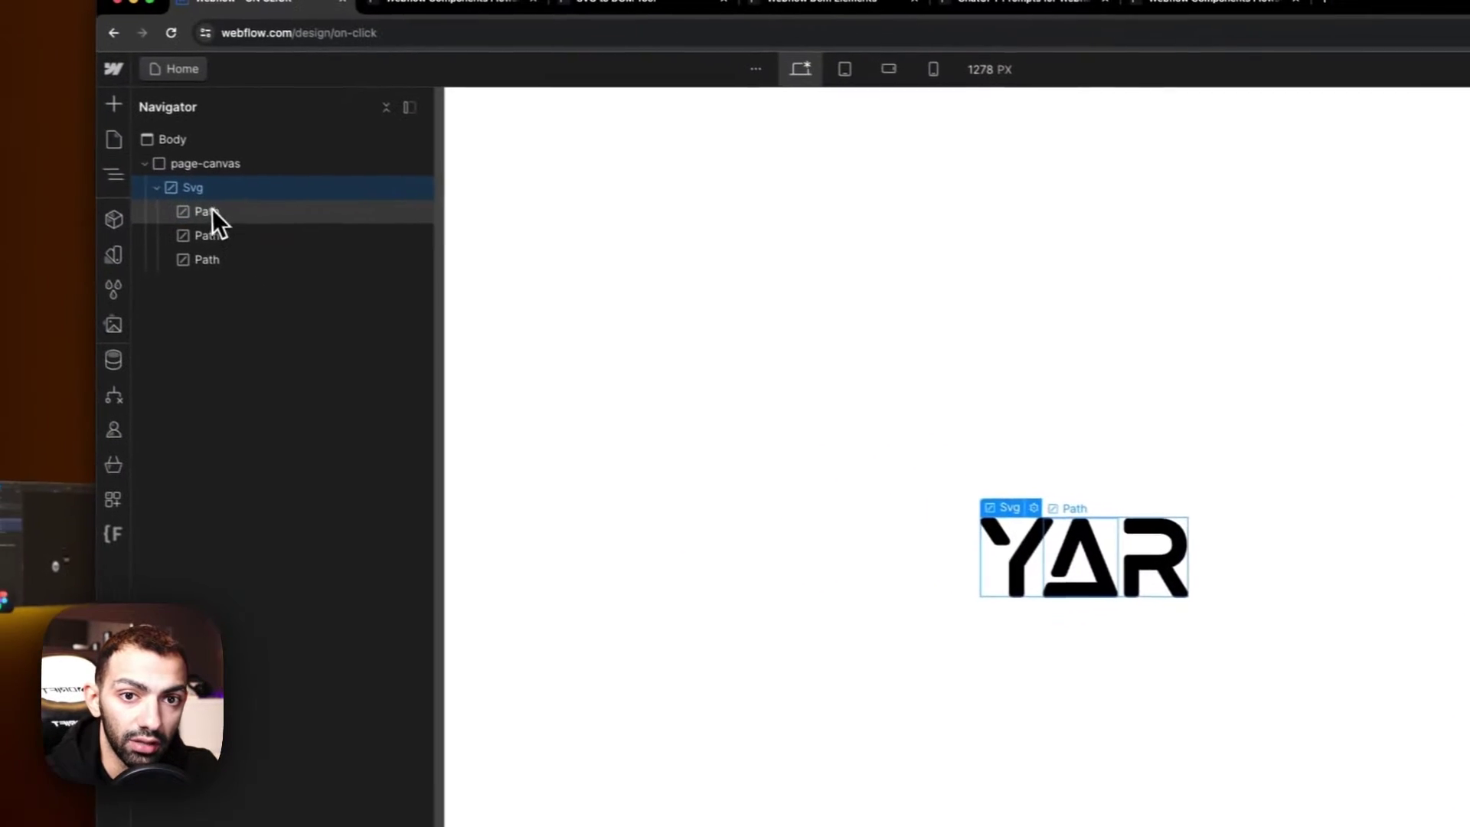
left_click(4, 170)
left_click(1253, 287)
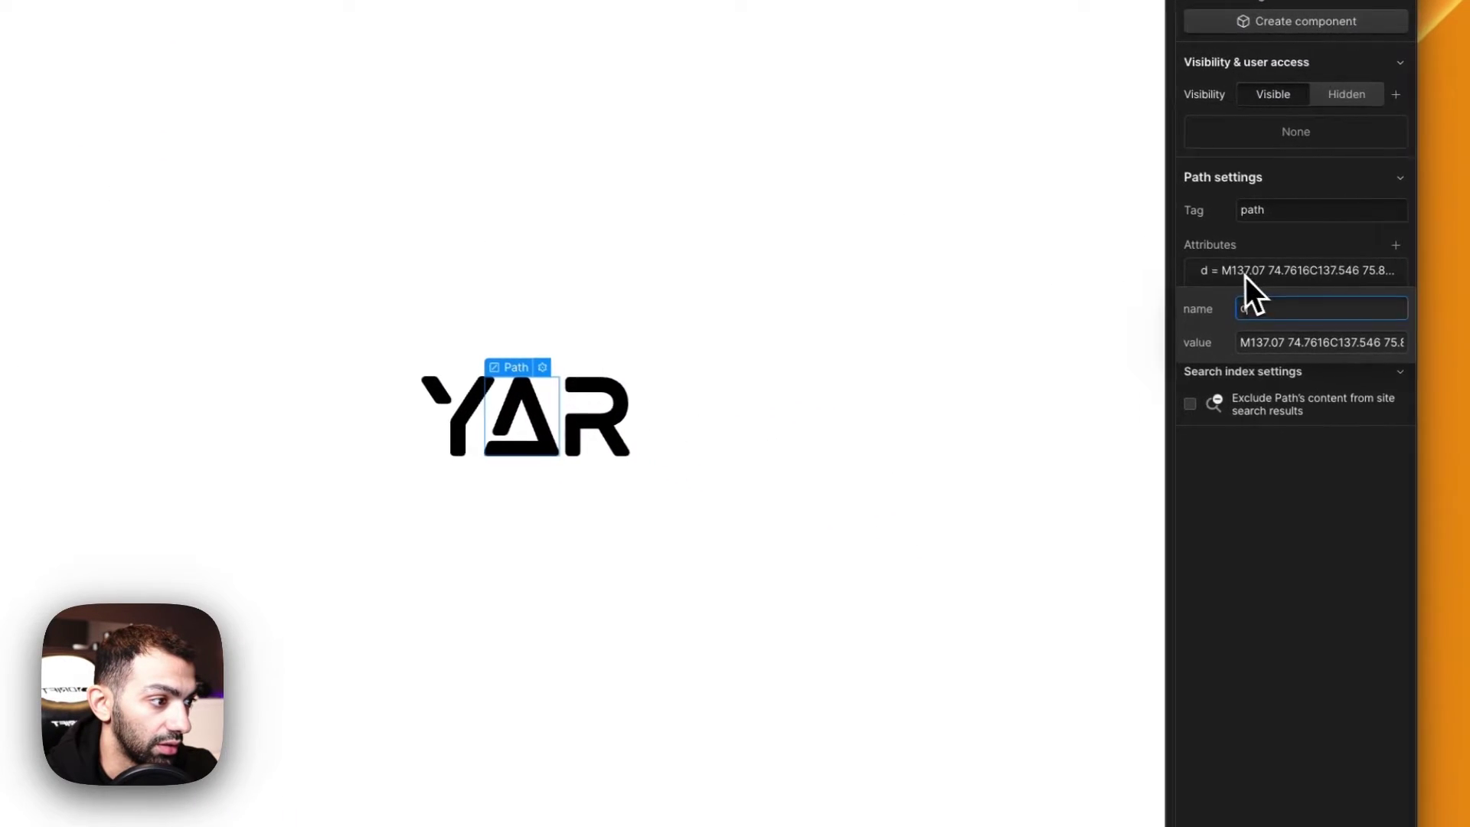
double_click(1307, 343)
left_click(1291, 621)
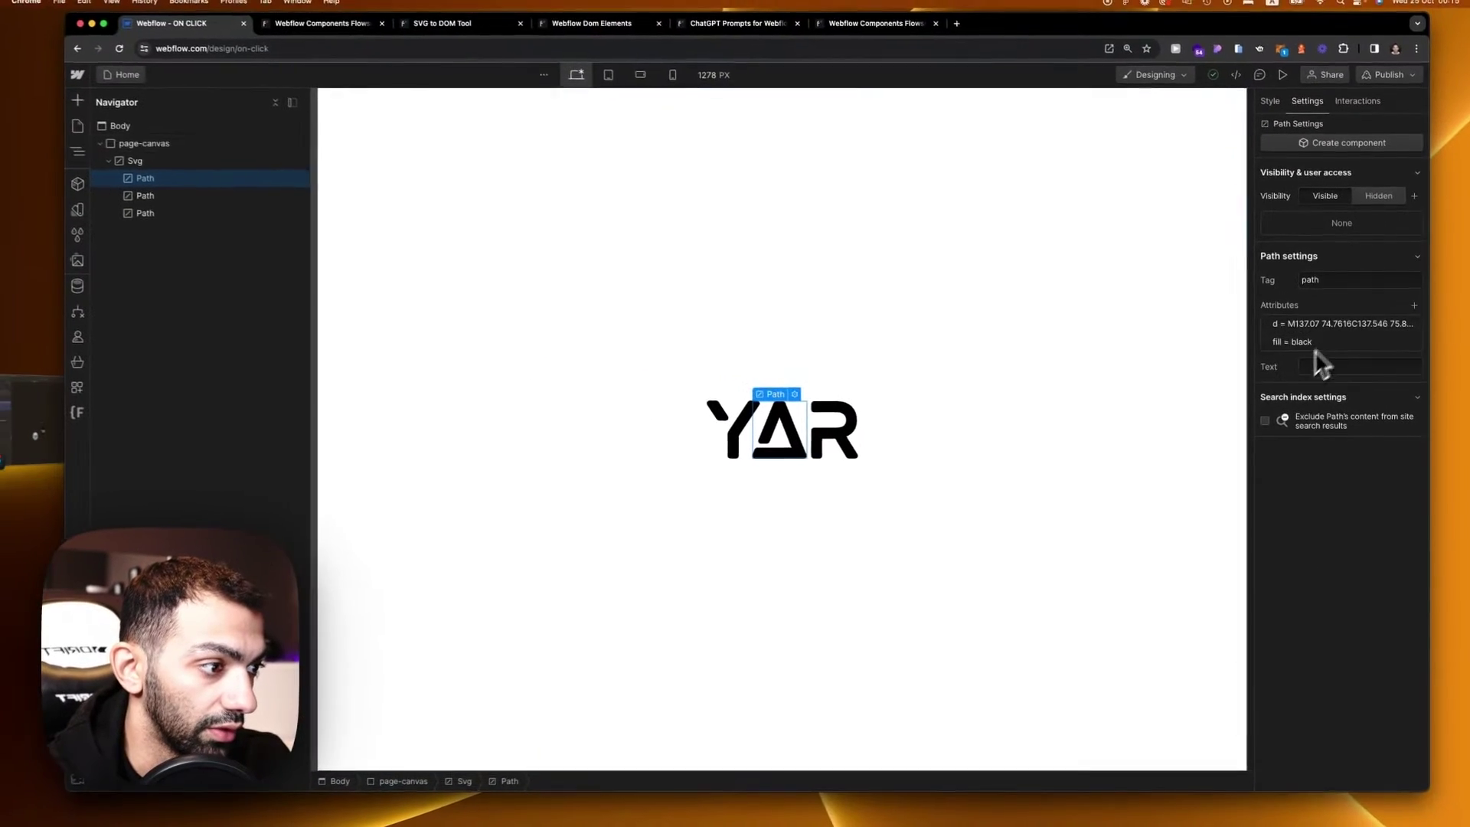
Create a Logo component from the Svg element.
left_click(153, 164)
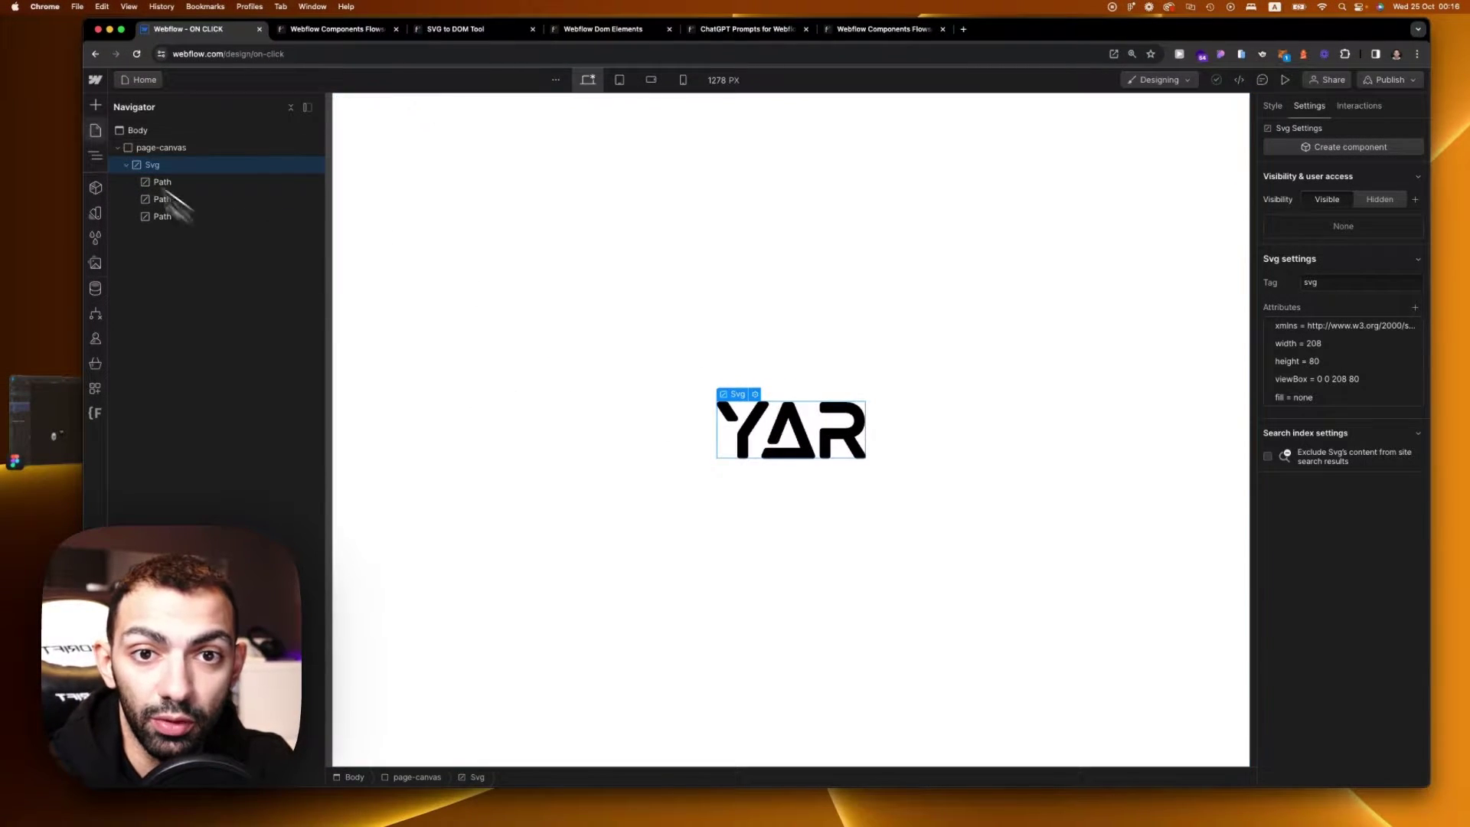
right_click(726, 399)
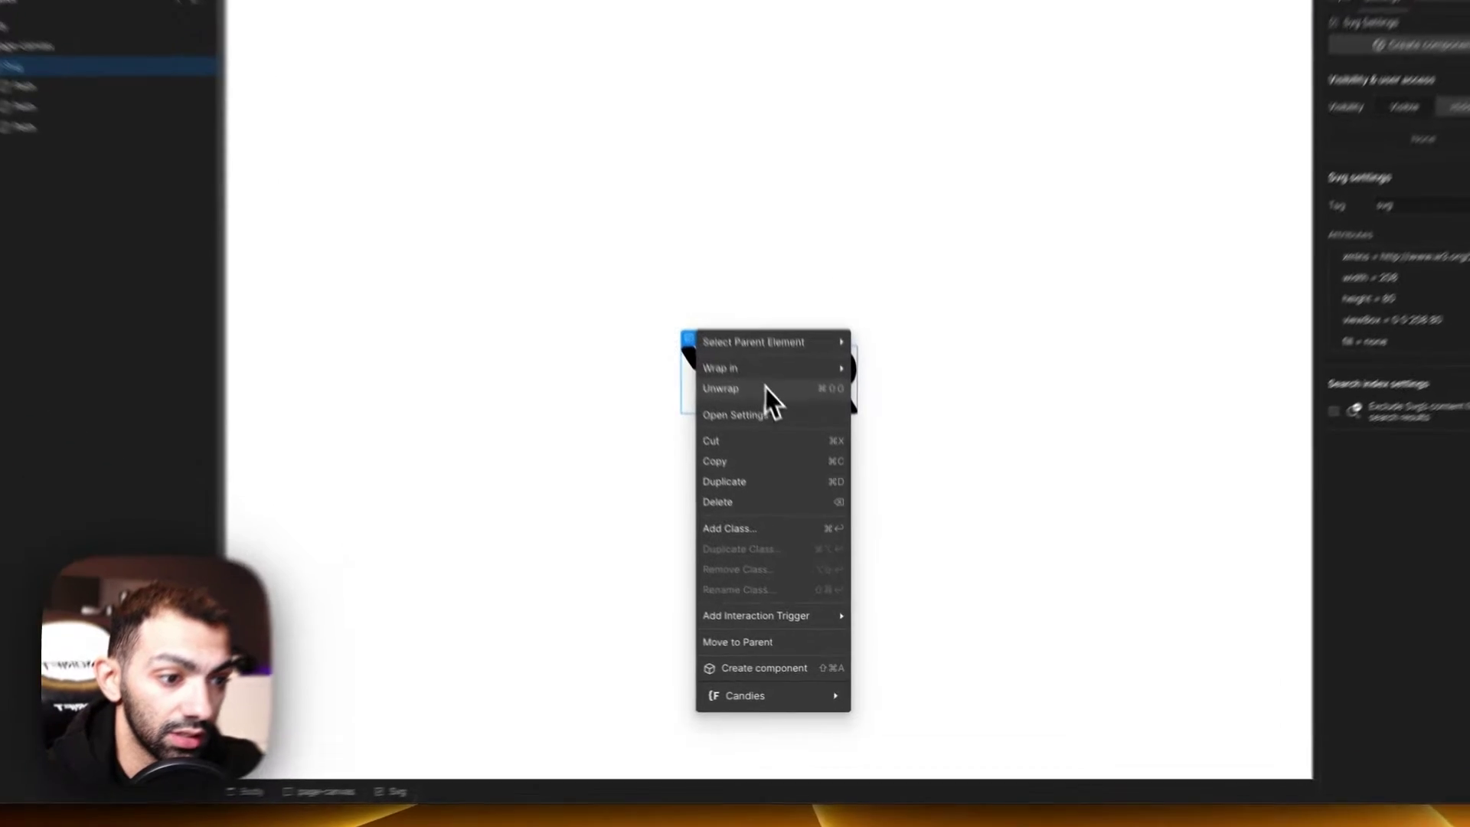
key("Escape")
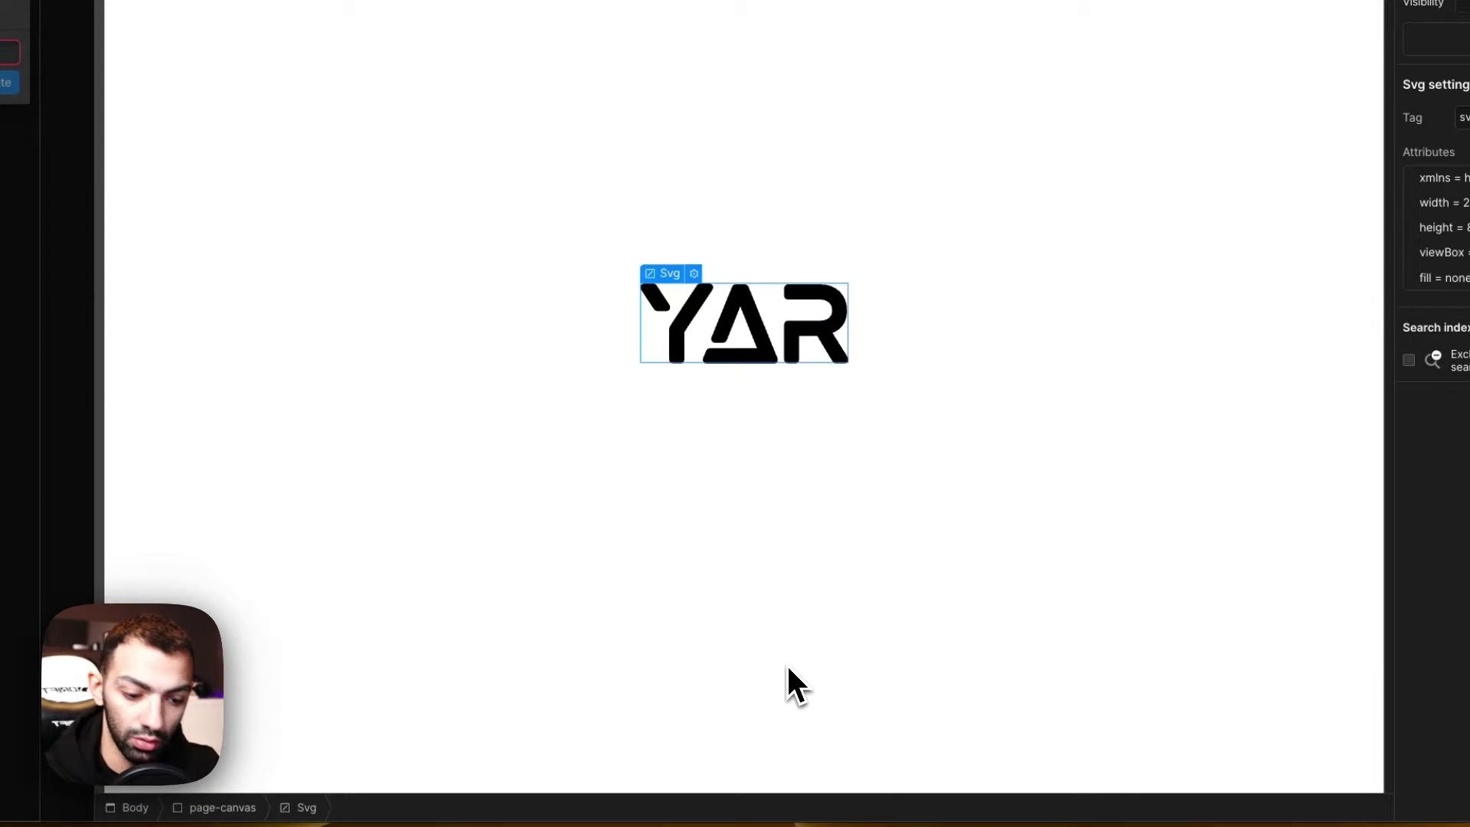
key("Return")
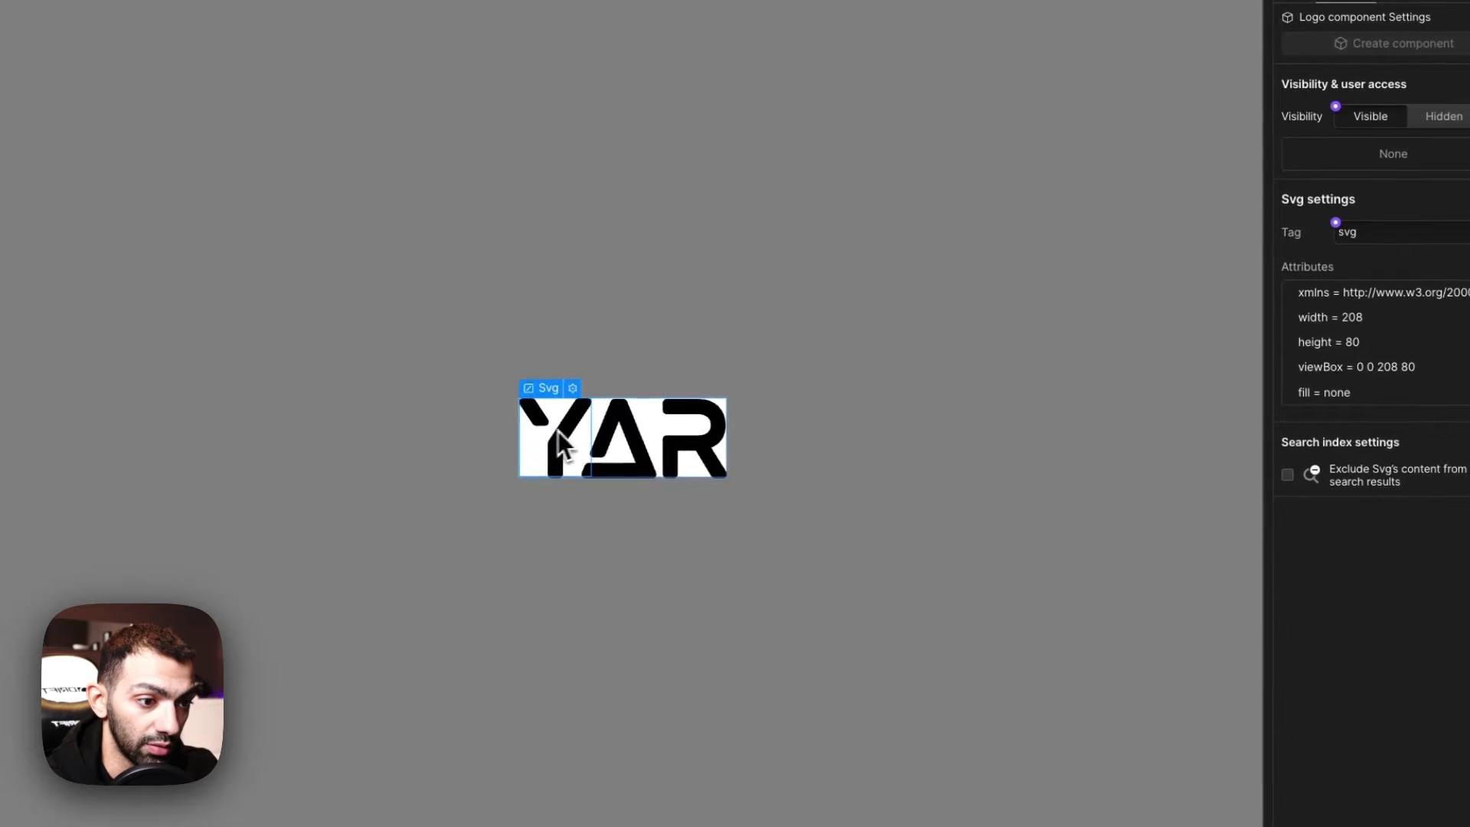
Create a component property named Color Y from the fill value of the letter Y's path, keeping black as the default.
left_click(745, 422)
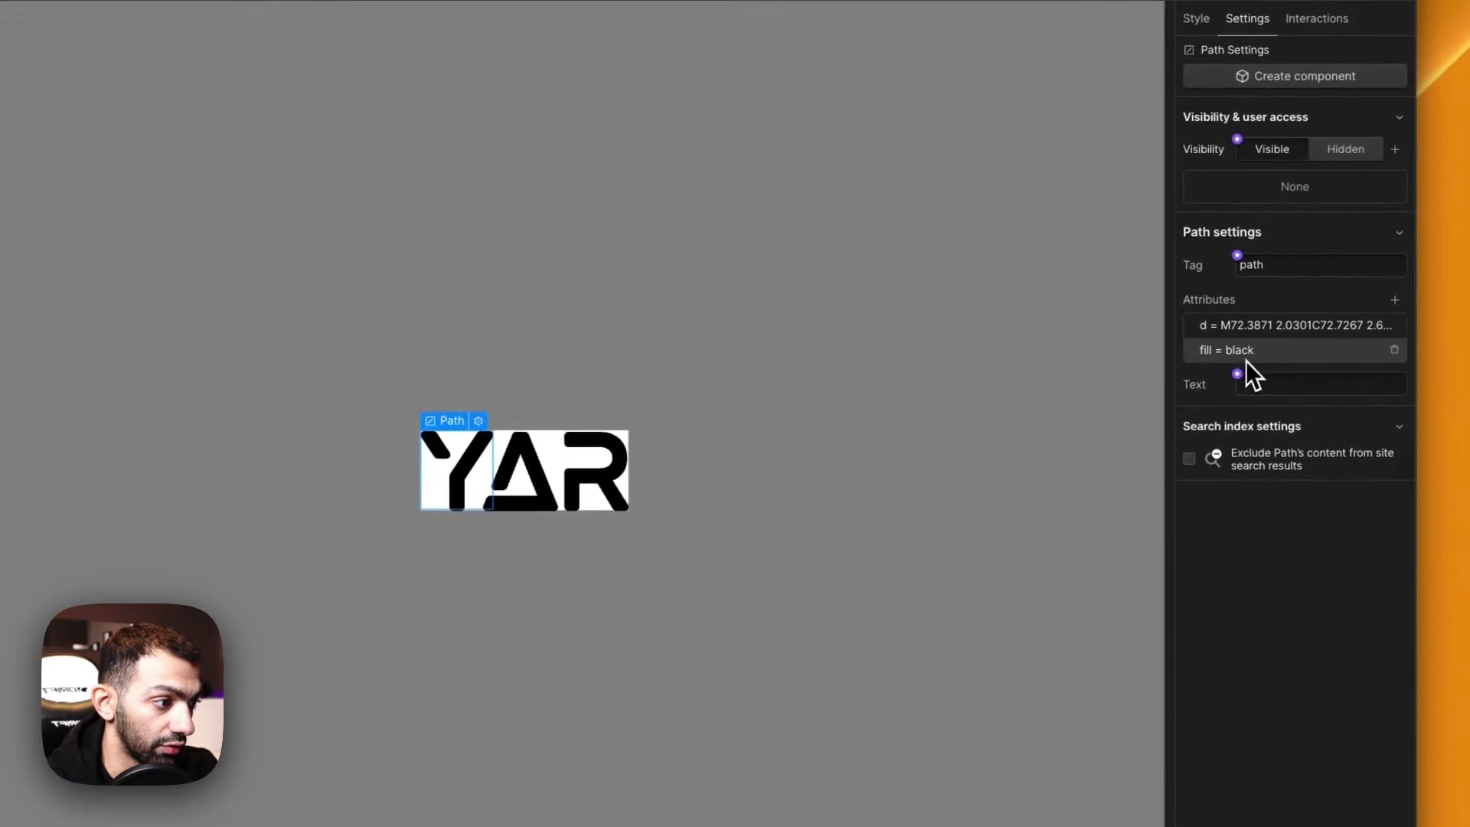
left_click(1247, 358)
left_click(1236, 413)
left_click(1280, 435)
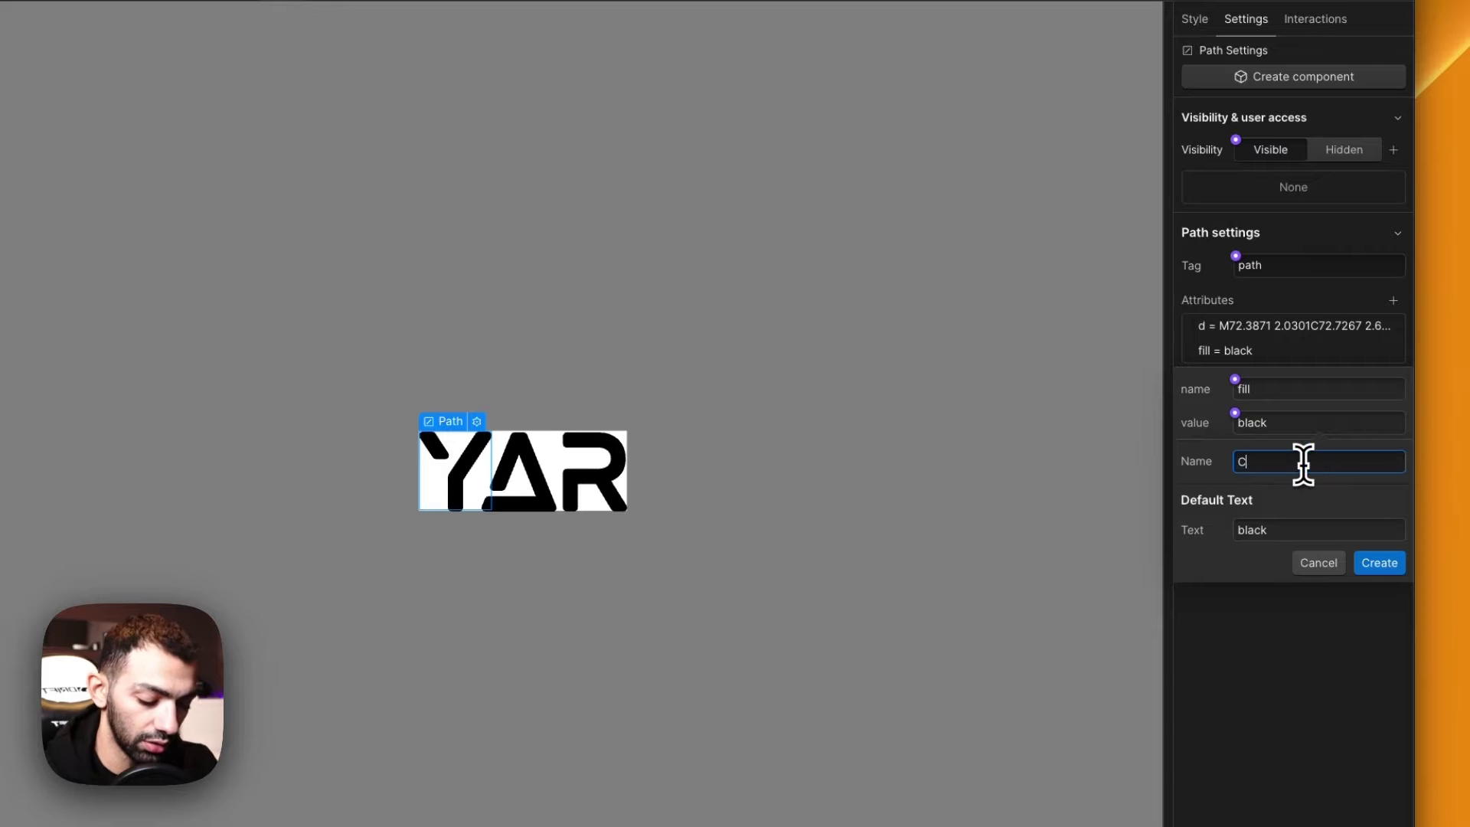
type("Color ")
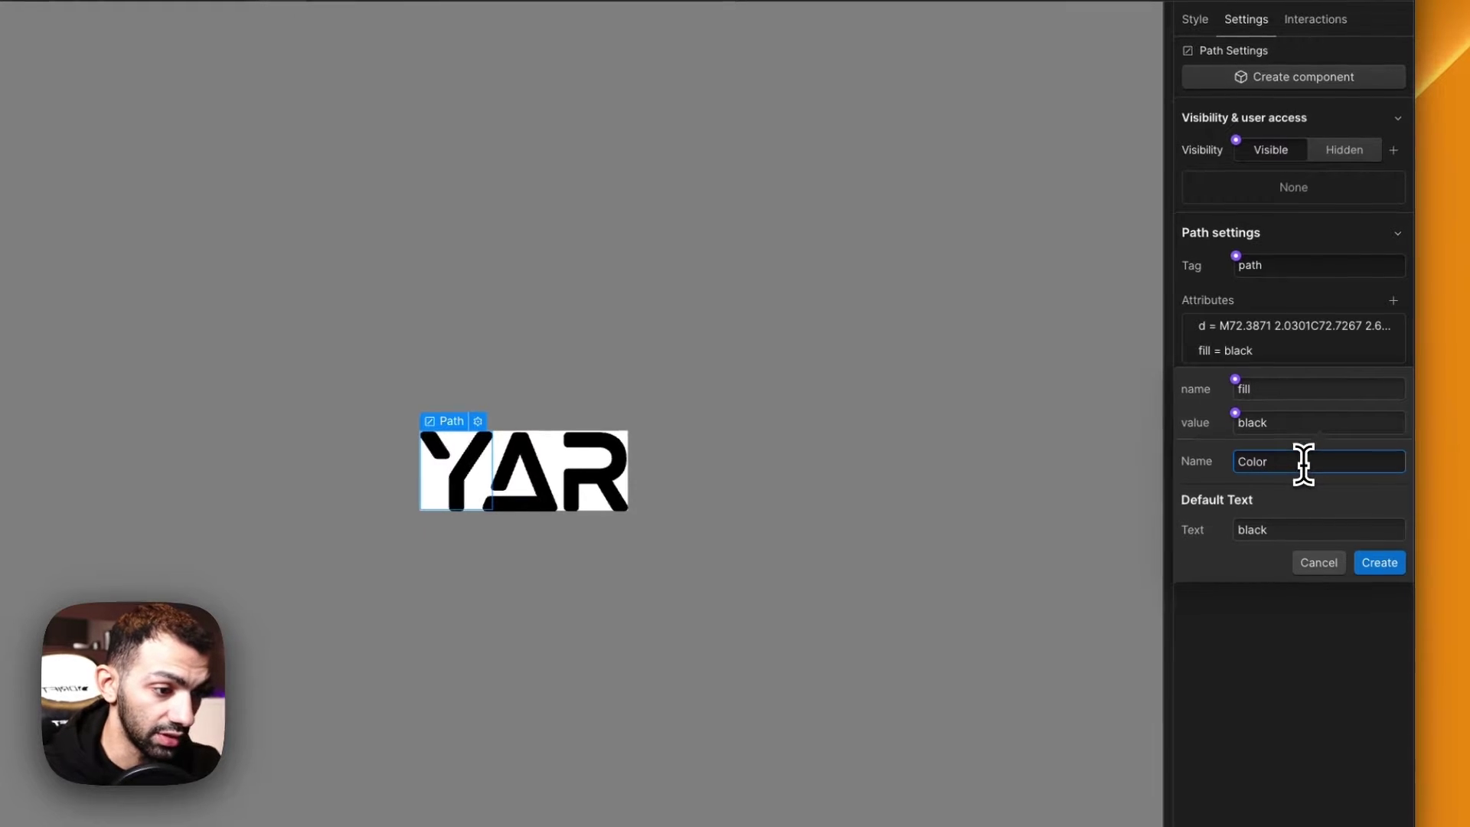
type("Y")
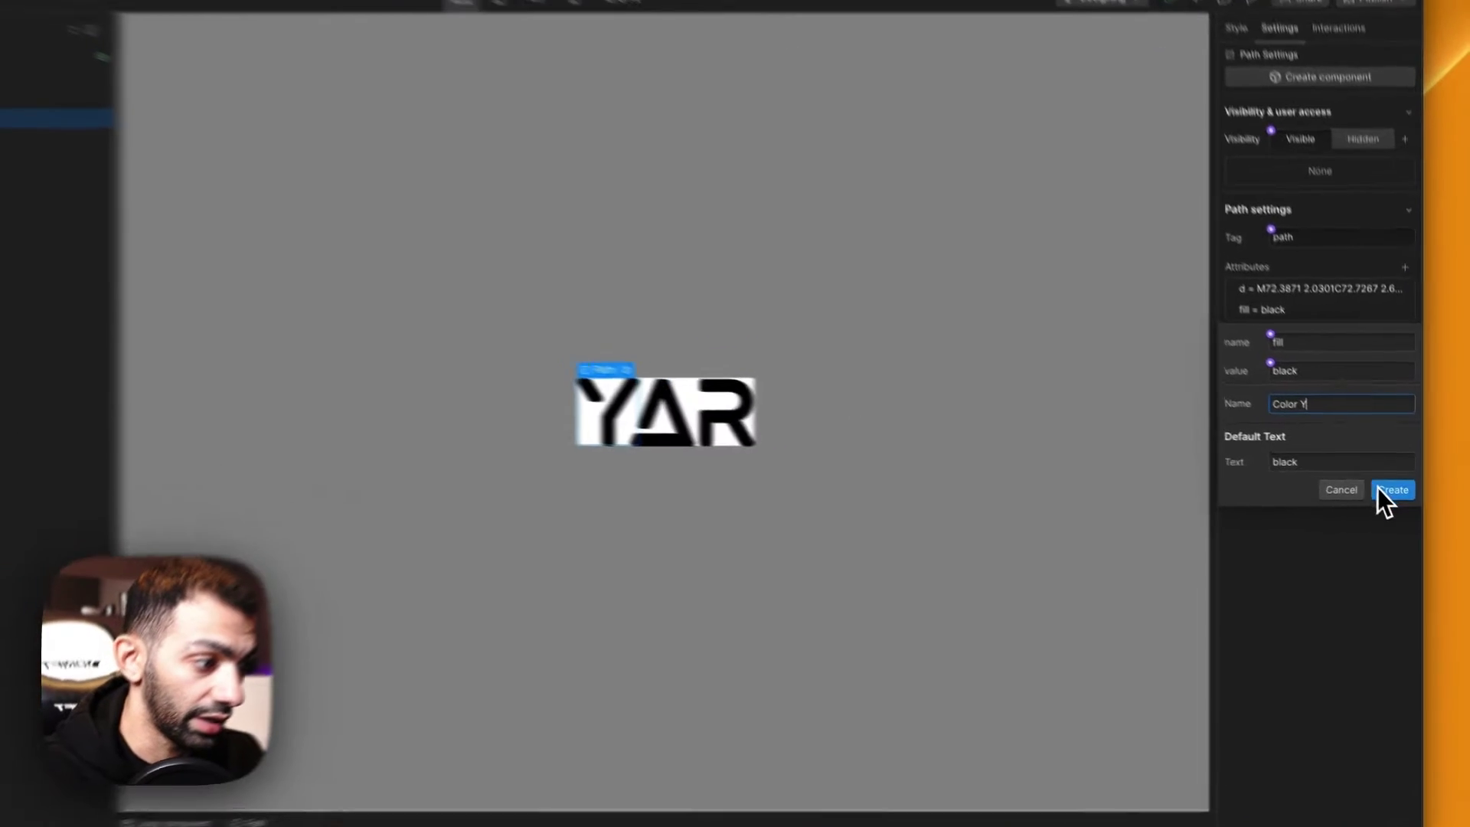
left_click(1406, 496)
left_click(995, 466)
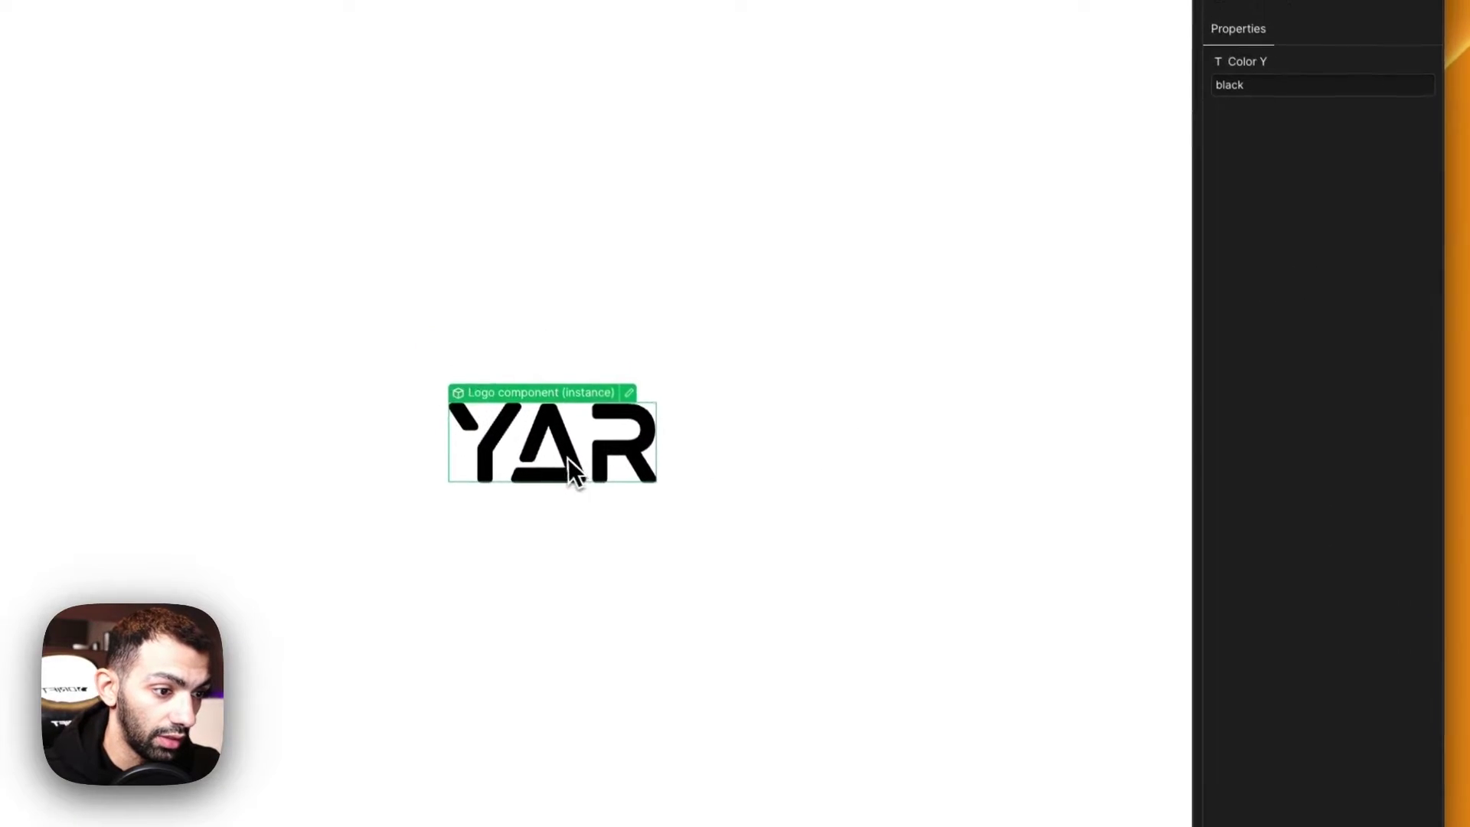
Create a property named Color A from the fill value of the letter A's path in the Logo component, with black as default.
double_click(568, 458)
left_click(1277, 334)
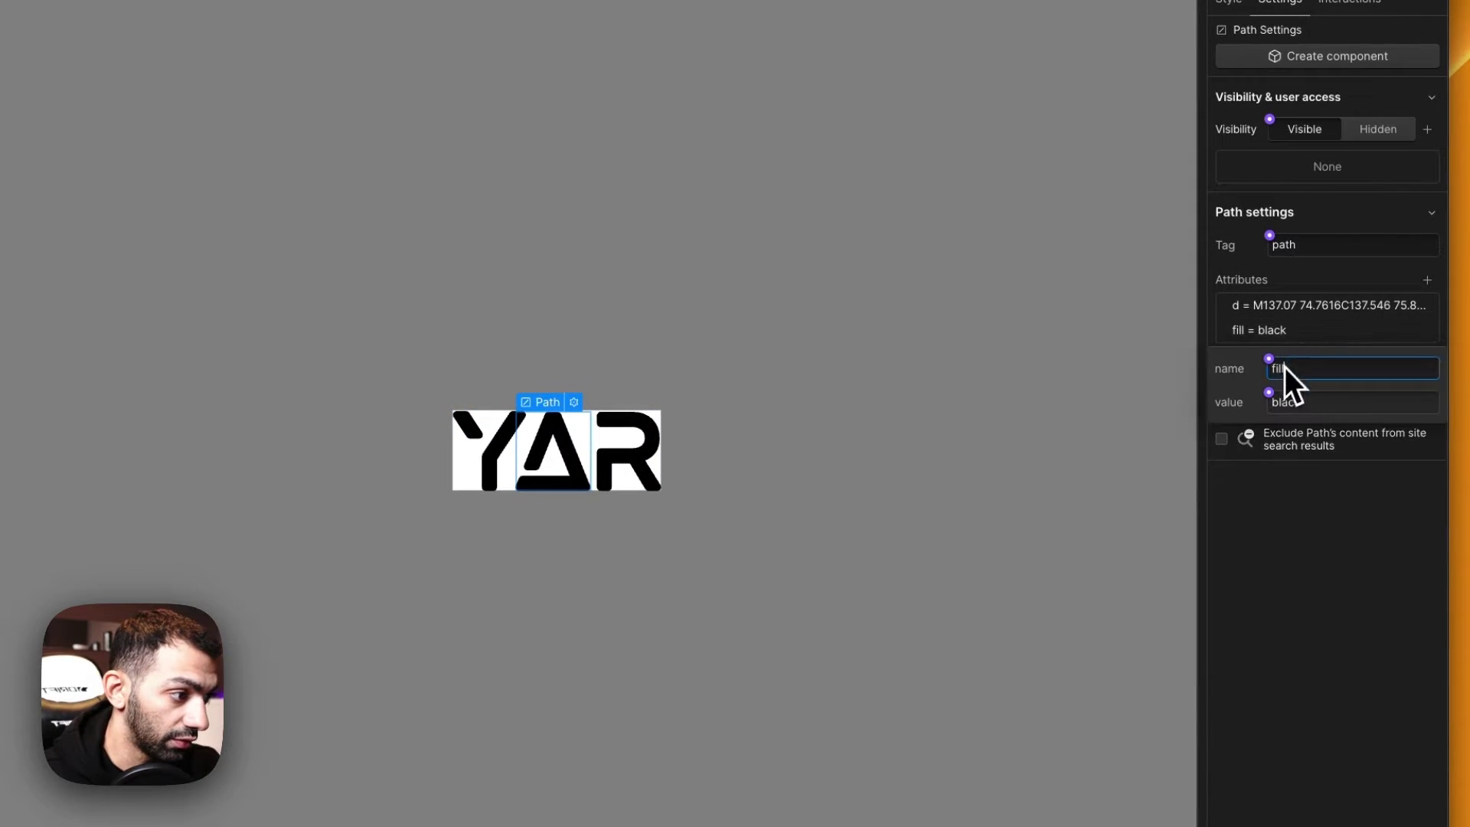
left_click(1270, 393)
left_click(1327, 422)
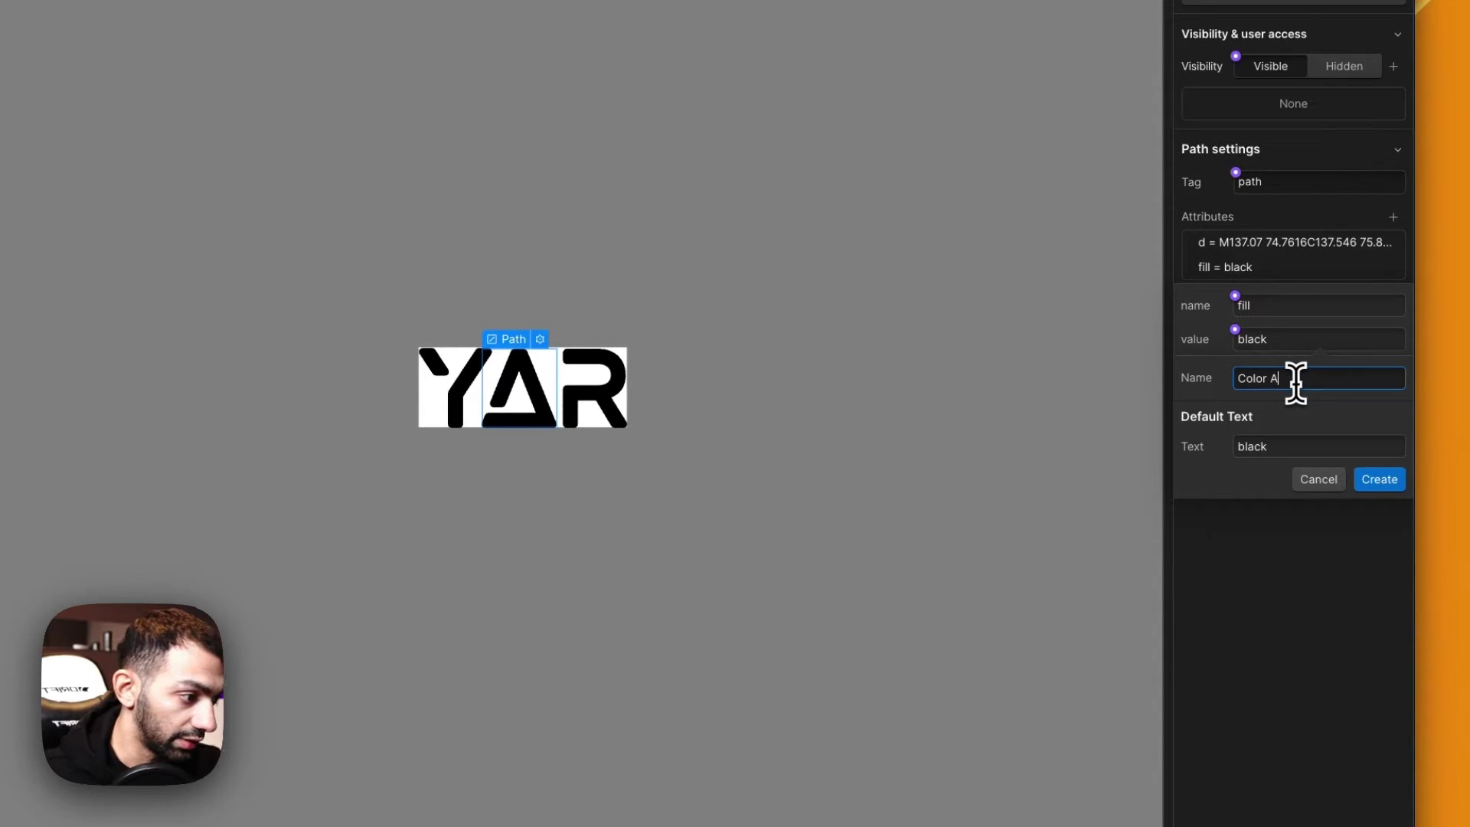
left_click(1379, 481)
Create a property named Color R from the fill value of the letter R's path, default black, and leave component editing.
left_click(533, 415)
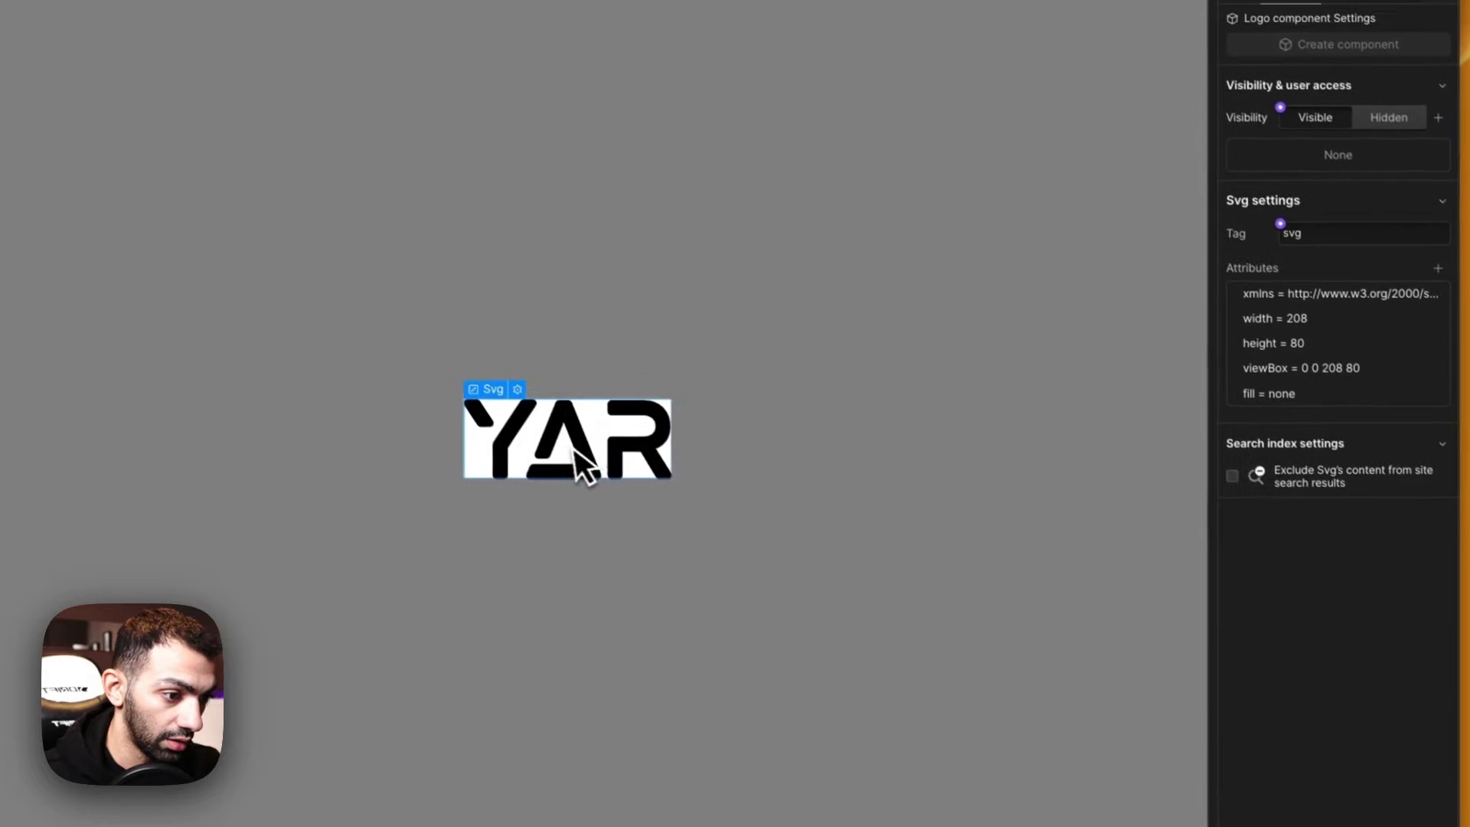
left_click(605, 416)
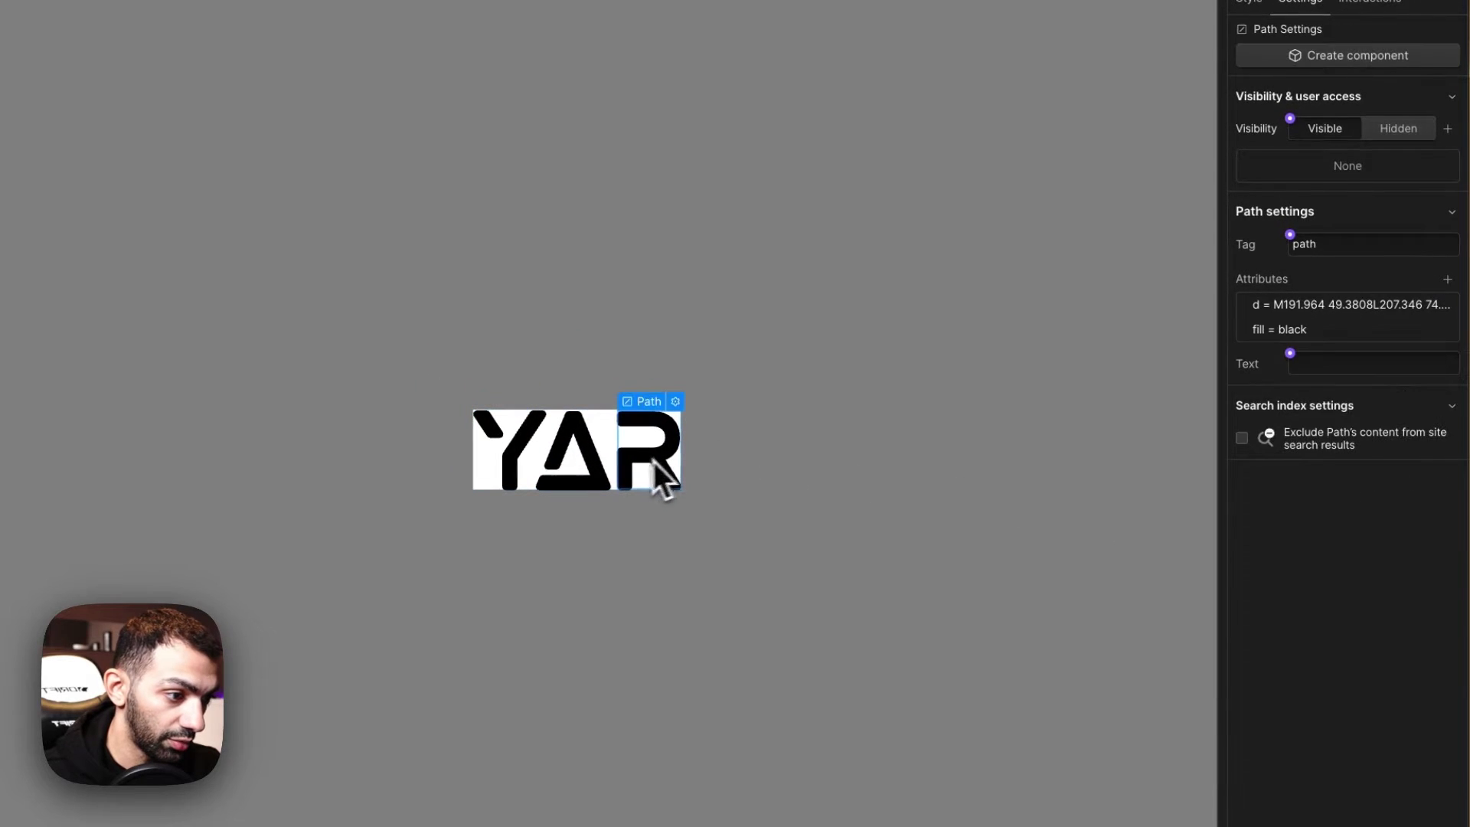
left_click(1272, 330)
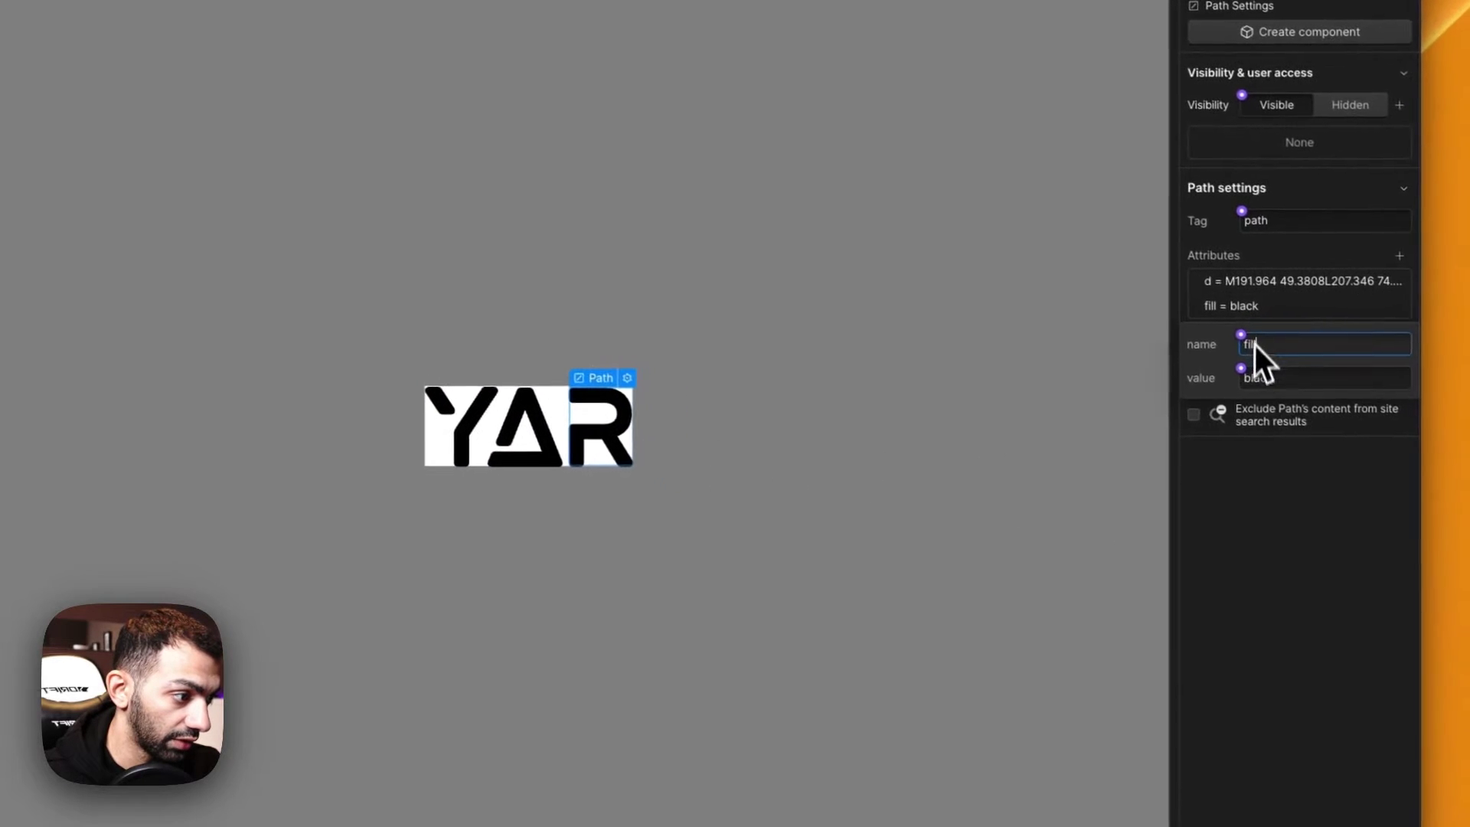
left_click(1289, 392)
left_click(1304, 404)
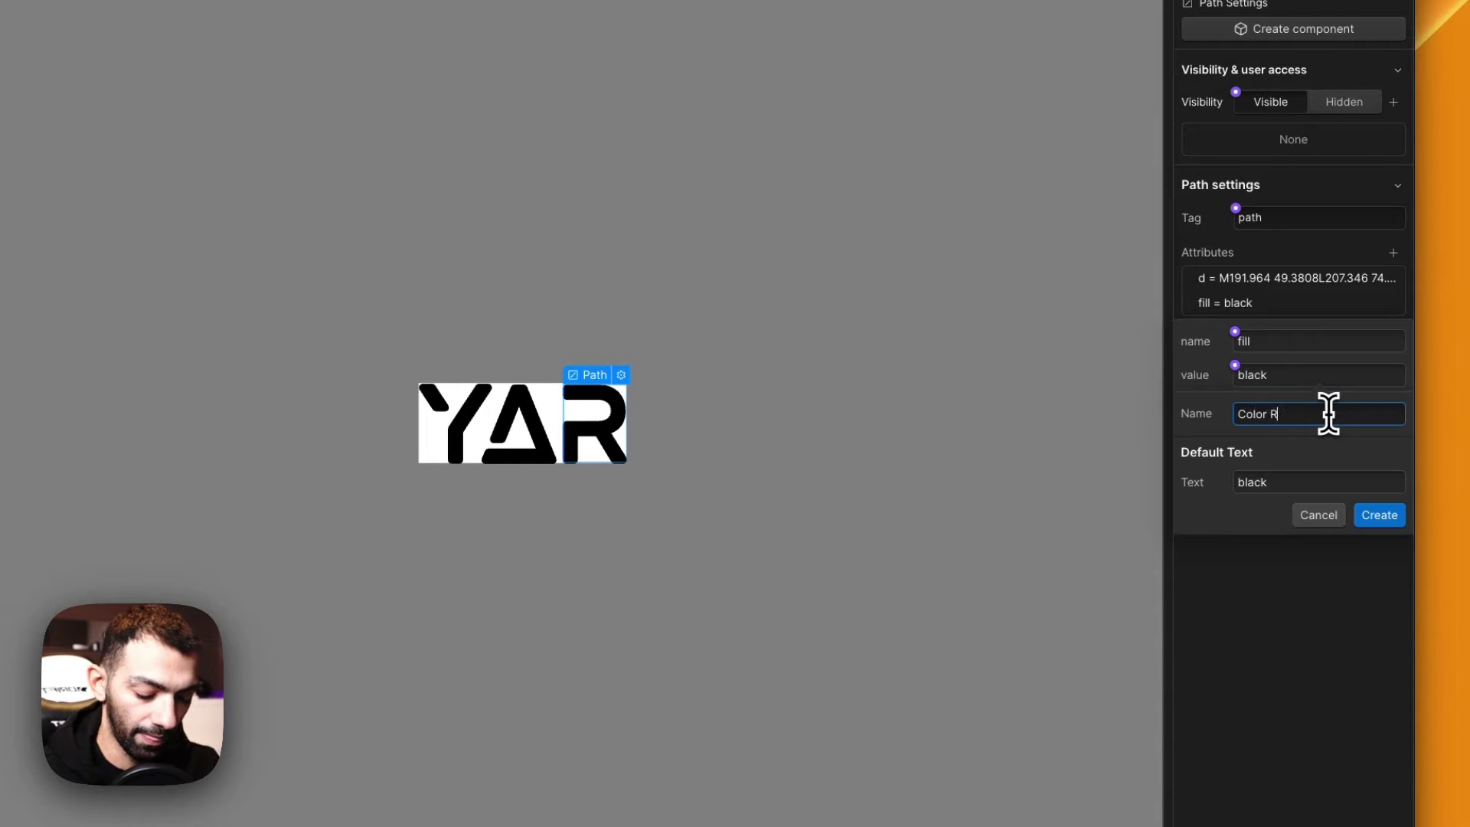
left_click(1378, 515)
left_click(869, 542)
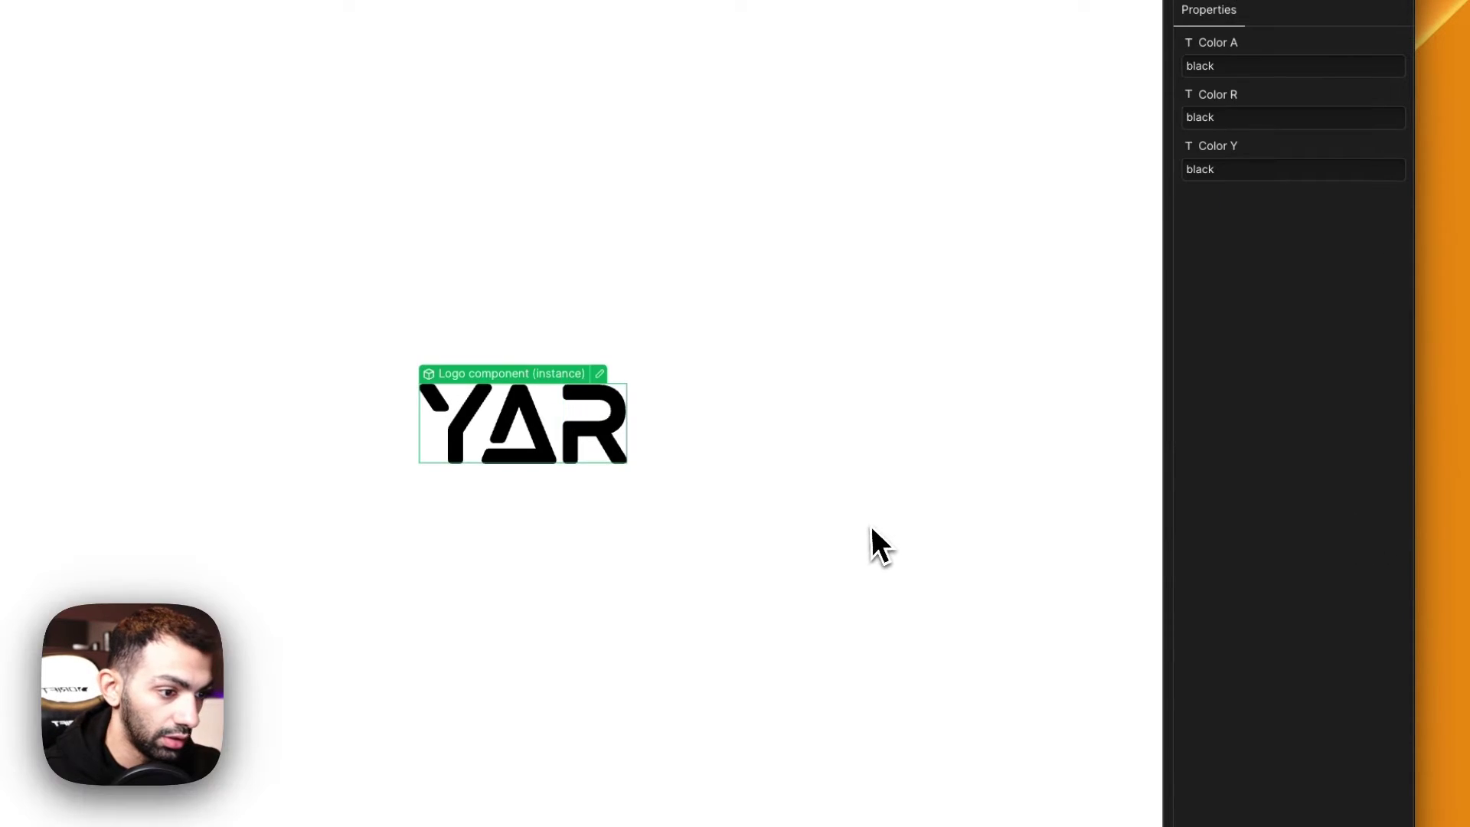
Set the Logo instance's Color A to green, Color R to red and Color Y to blue, and duplicate the instance.
left_click(214, 213)
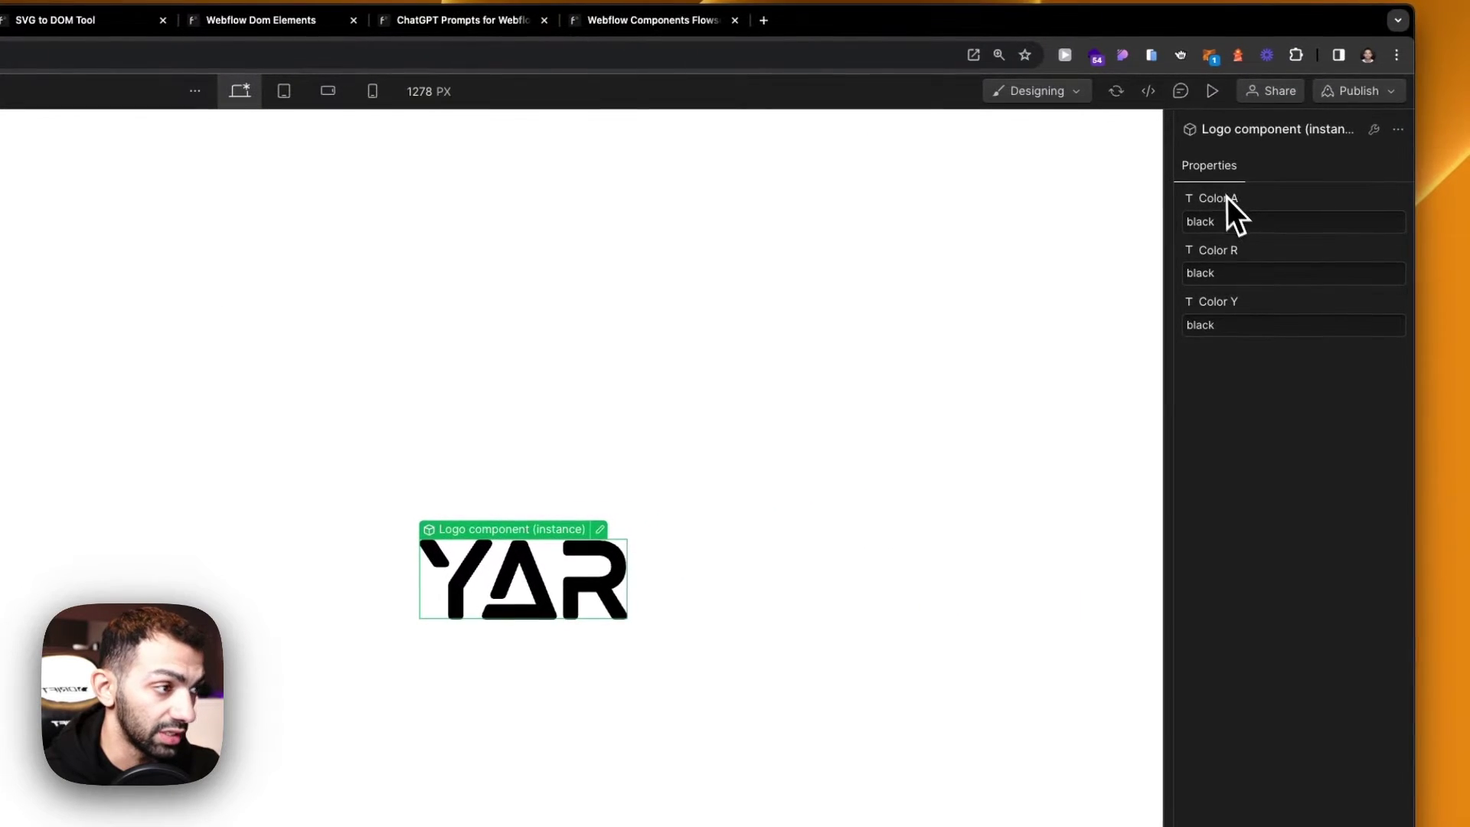
left_click(1241, 224)
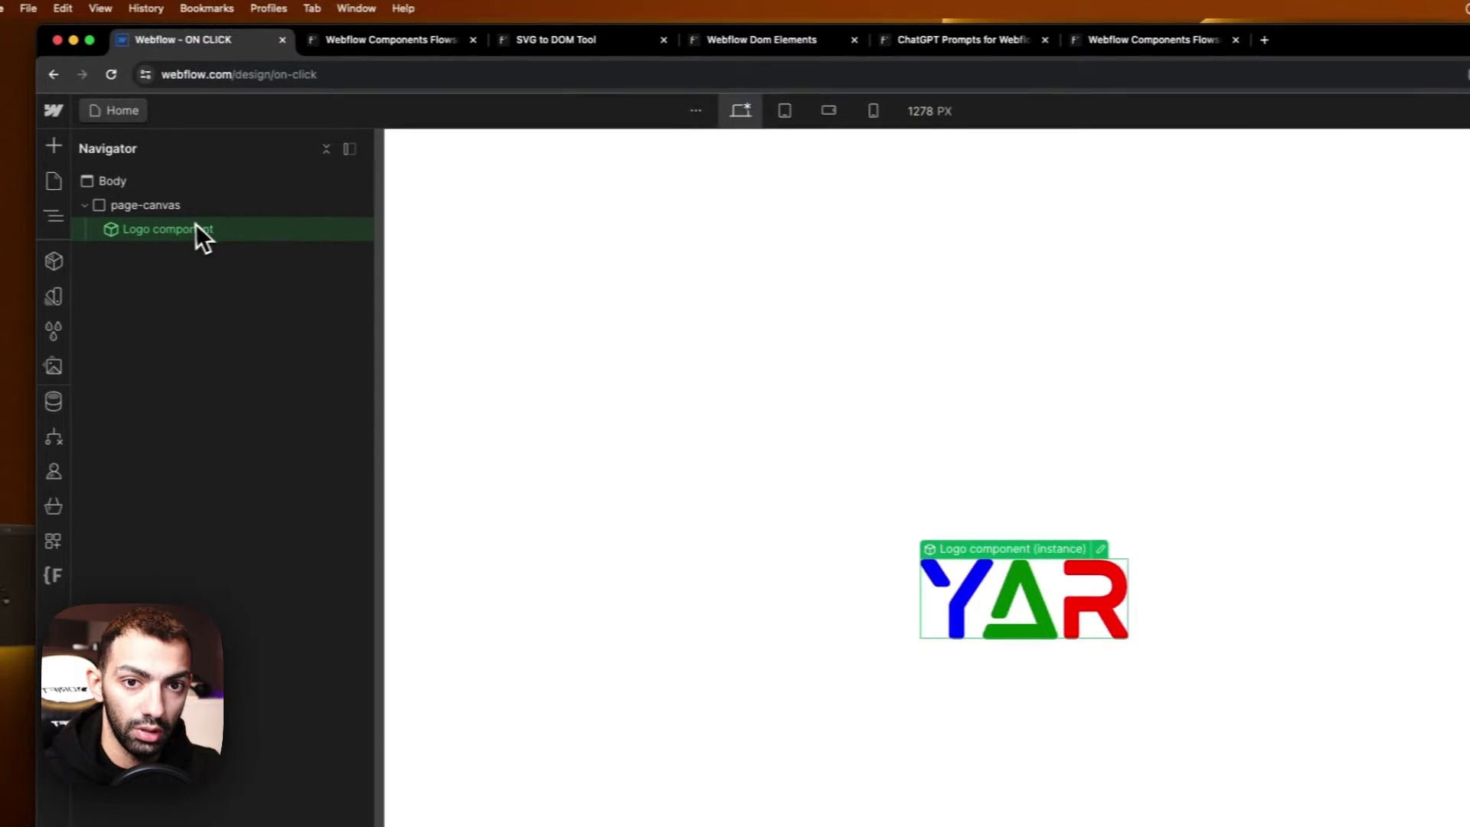
key("super+d")
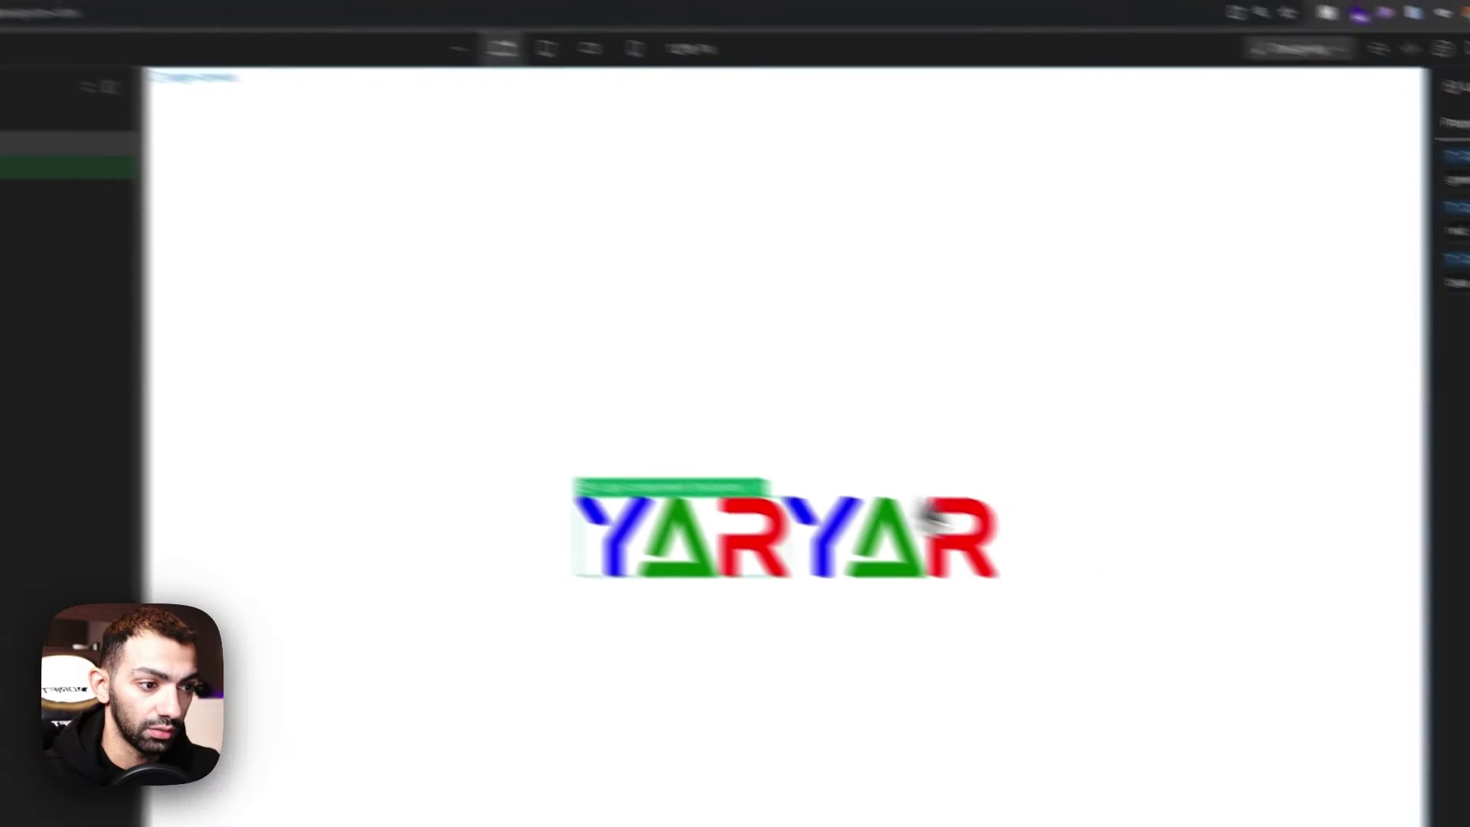
Set the duplicated Logo instance's Color A to orange, Color R to yellow and Color Y to purple.
double_click(1460, 178)
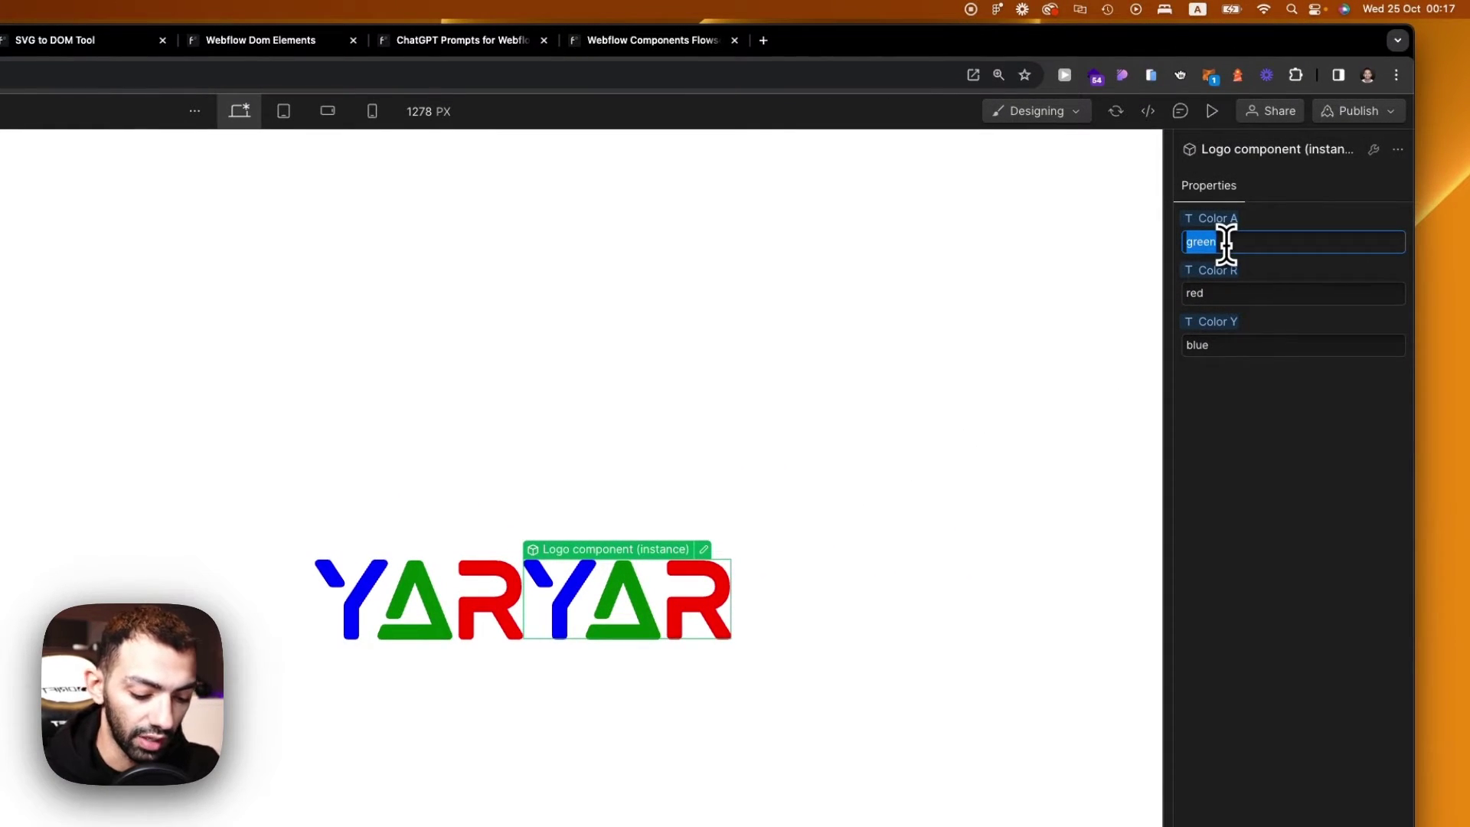
type("re")
key("BackSpace")
key("BackSpace")
type("orange")
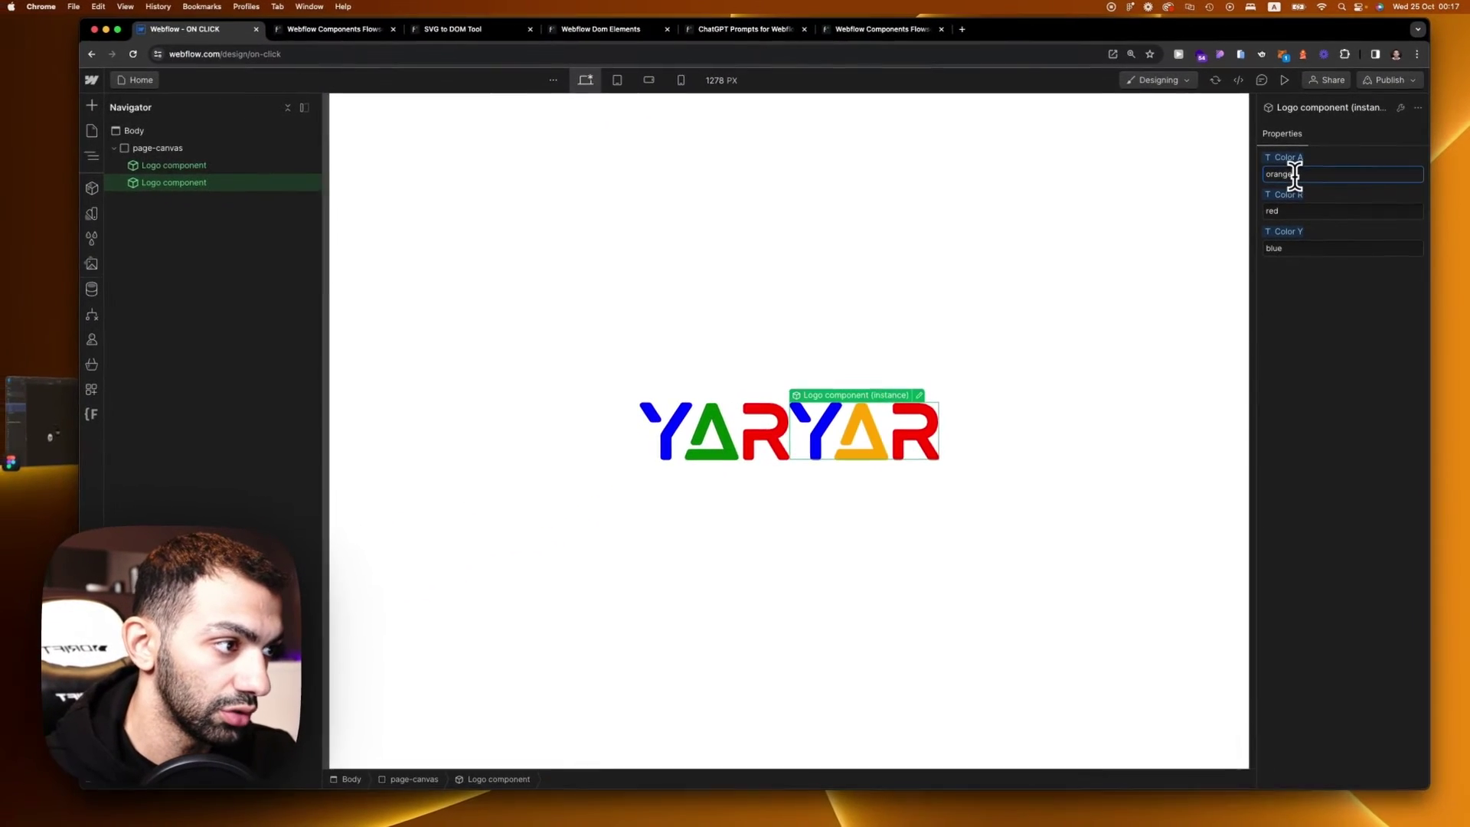
key("Tab")
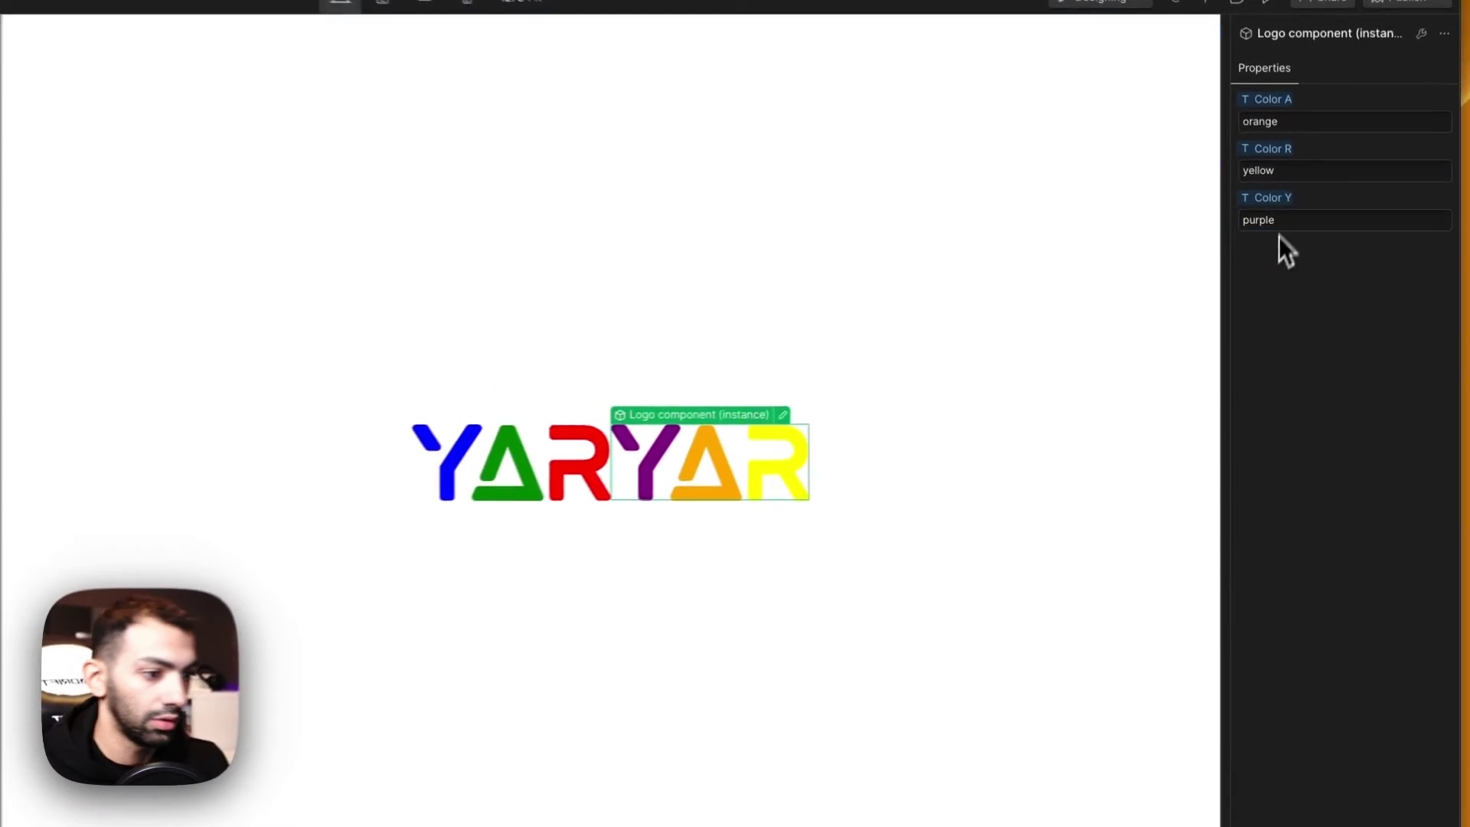
left_click(922, 523)
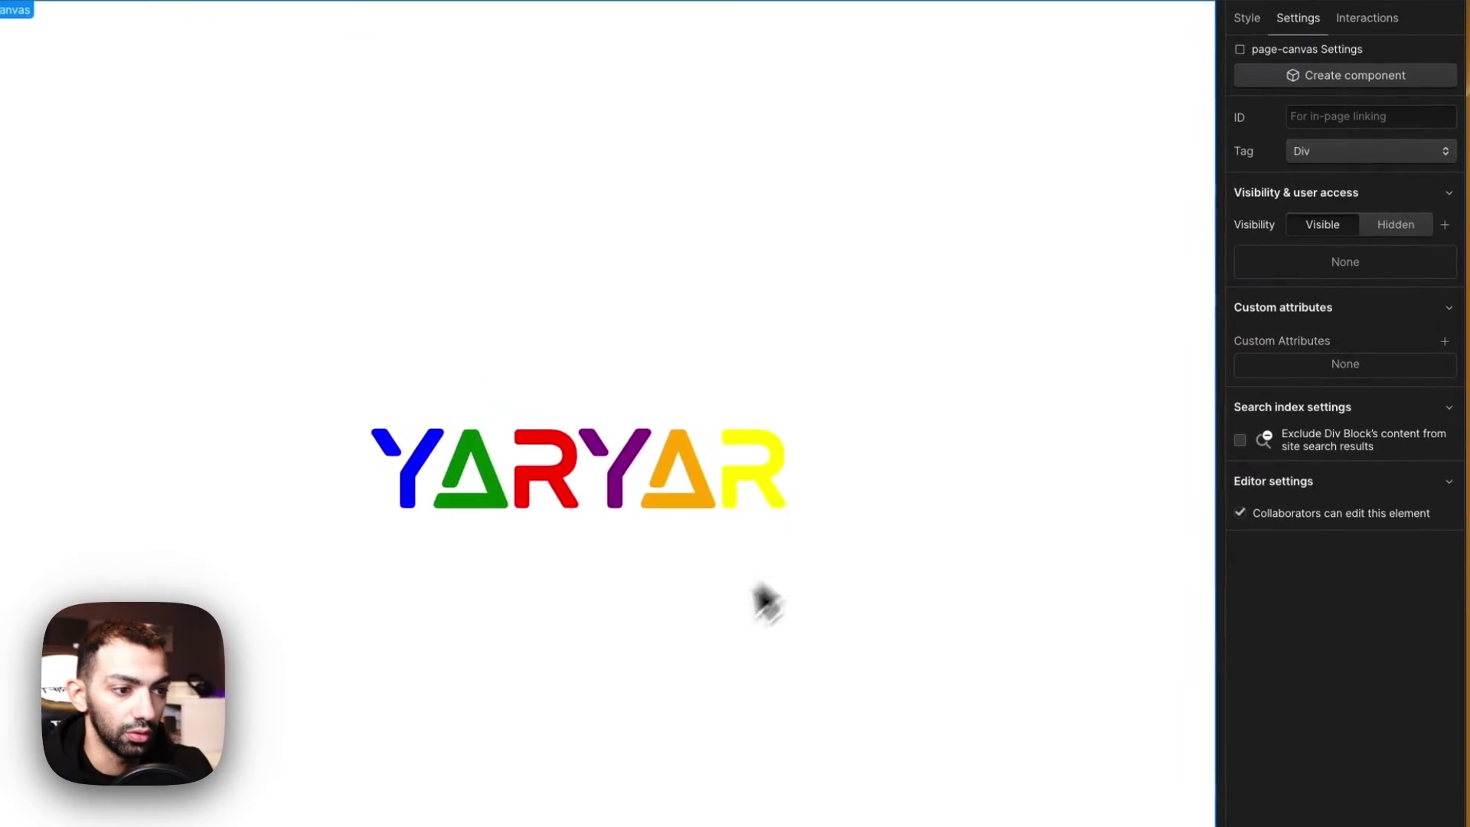
Examine the two Logo instances on the canvas and the colour properties of the duplicated one.
left_click(836, 452)
left_click(743, 438)
left_click(766, 476)
left_click(891, 285)
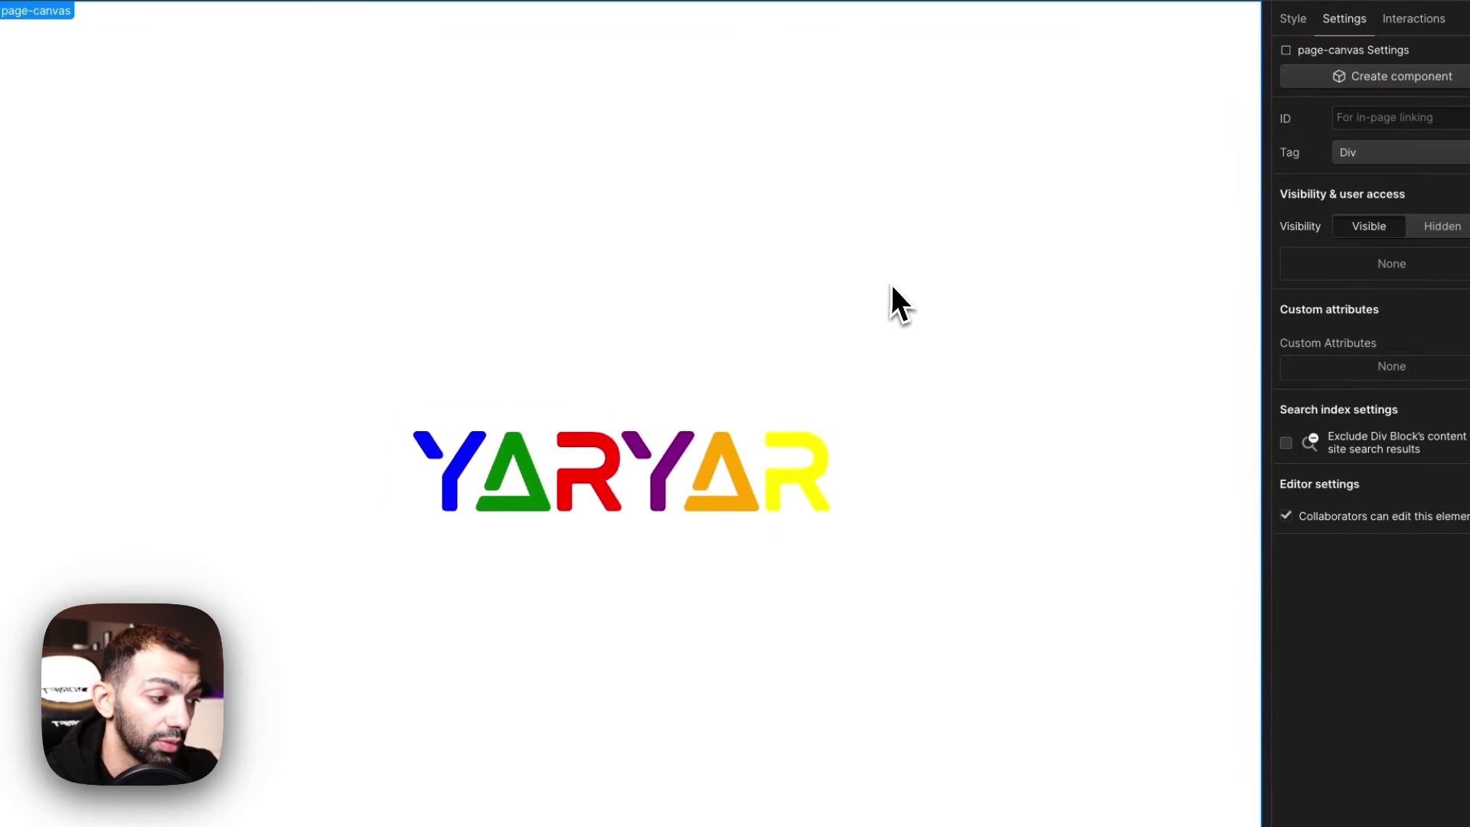
left_click(748, 486)
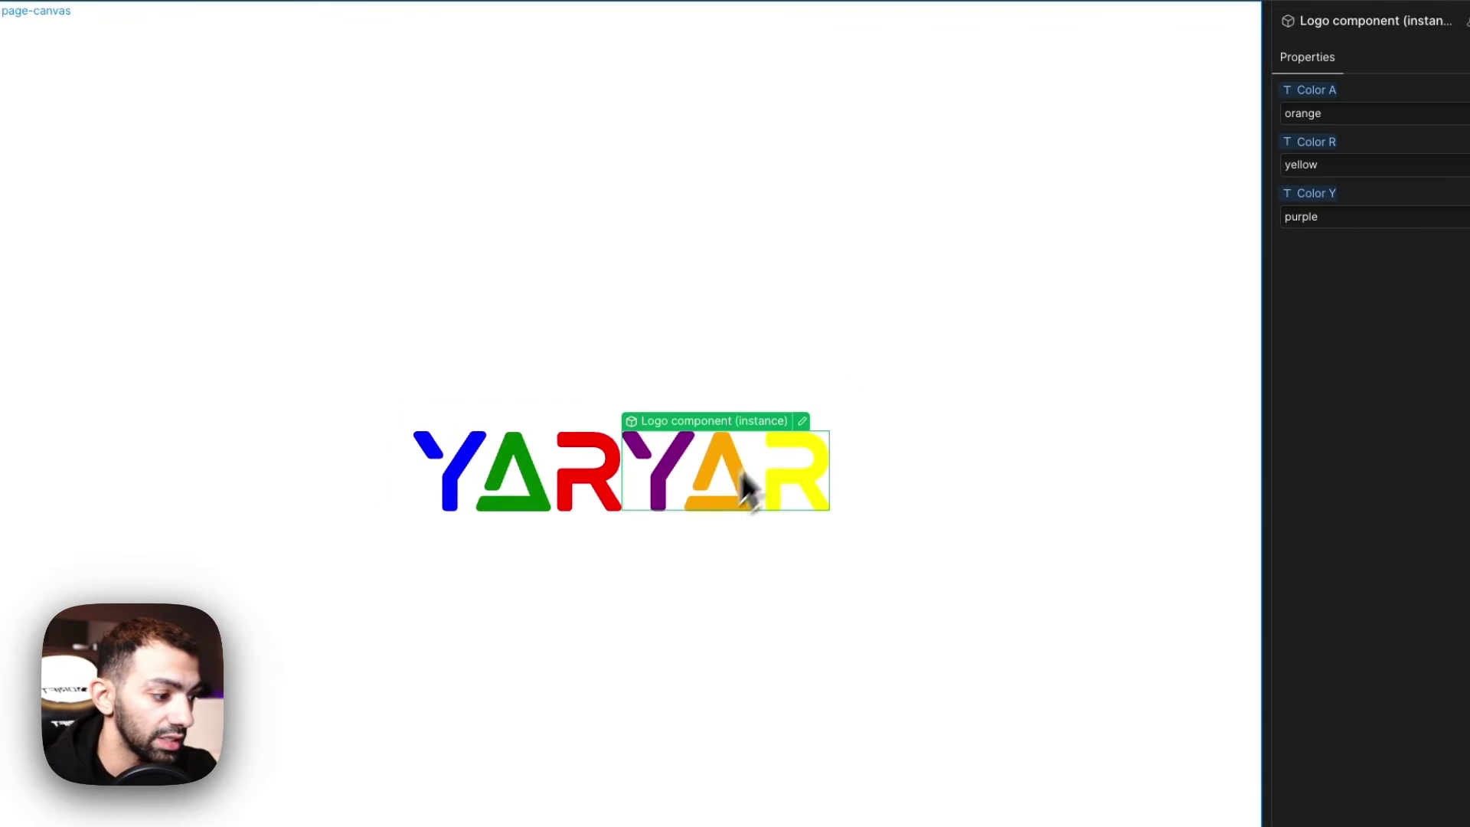
left_click(849, 358)
left_click(718, 487)
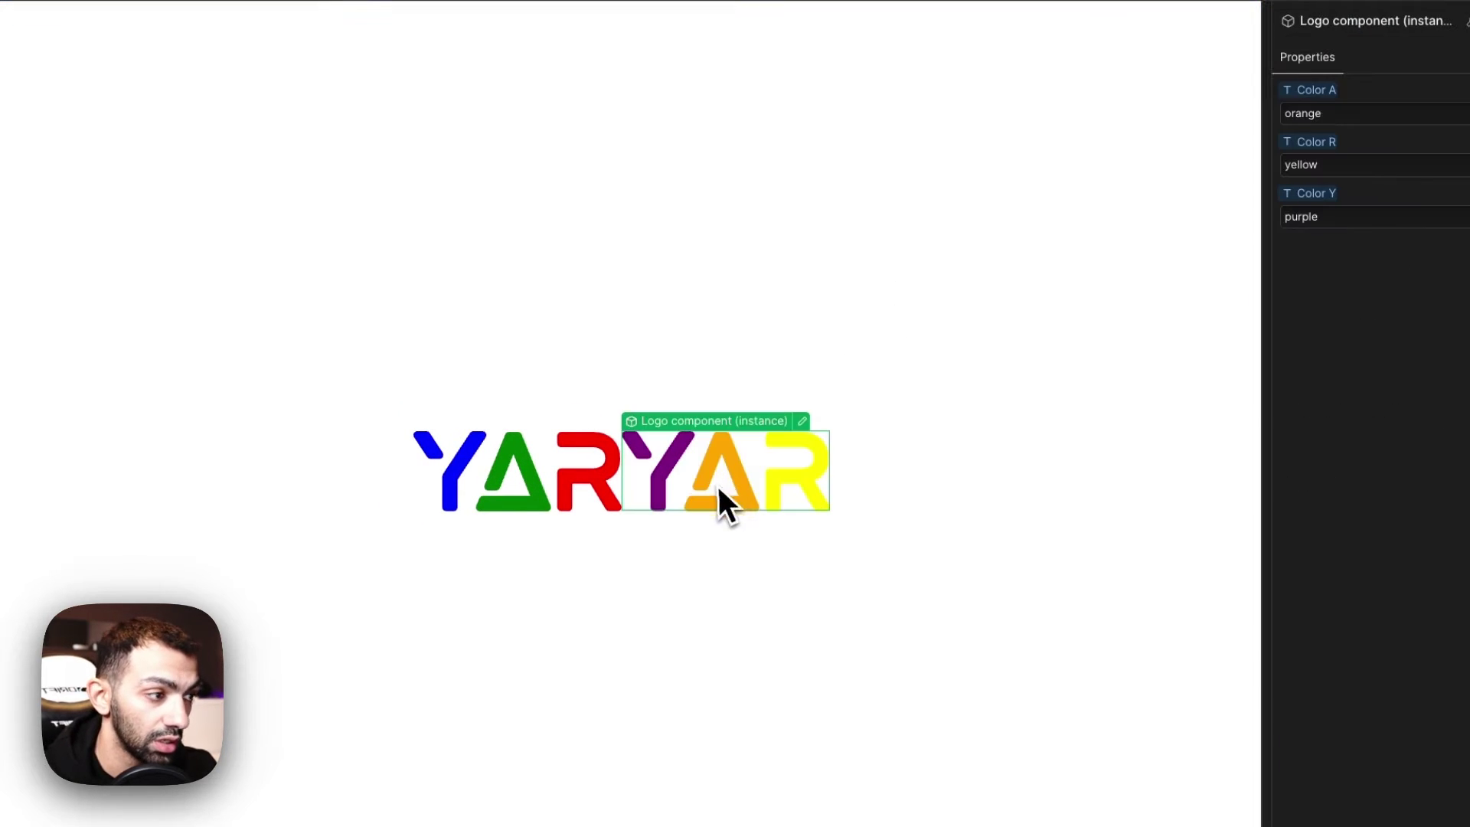
left_click(891, 367)
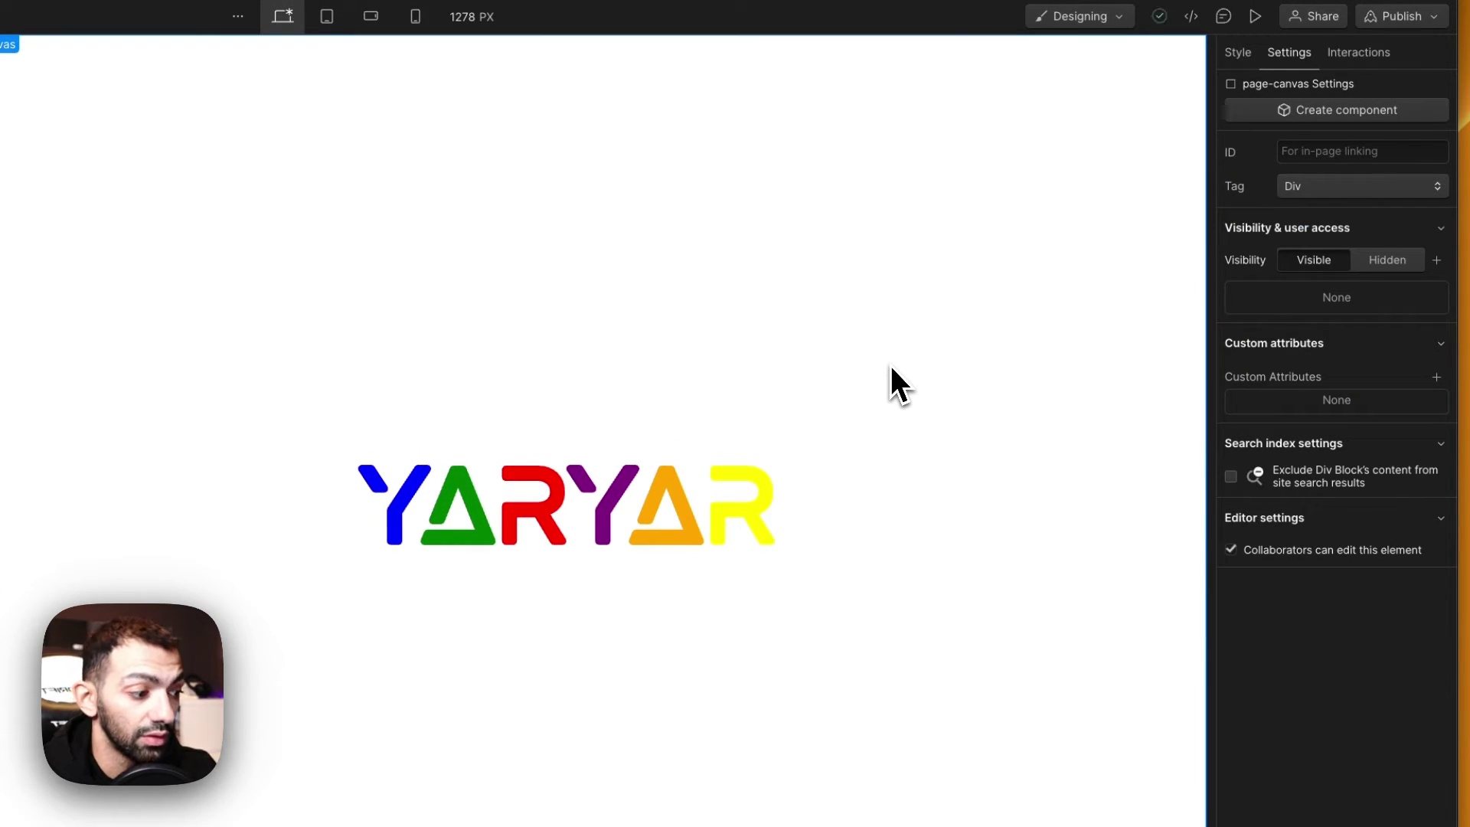
left_click(630, 505)
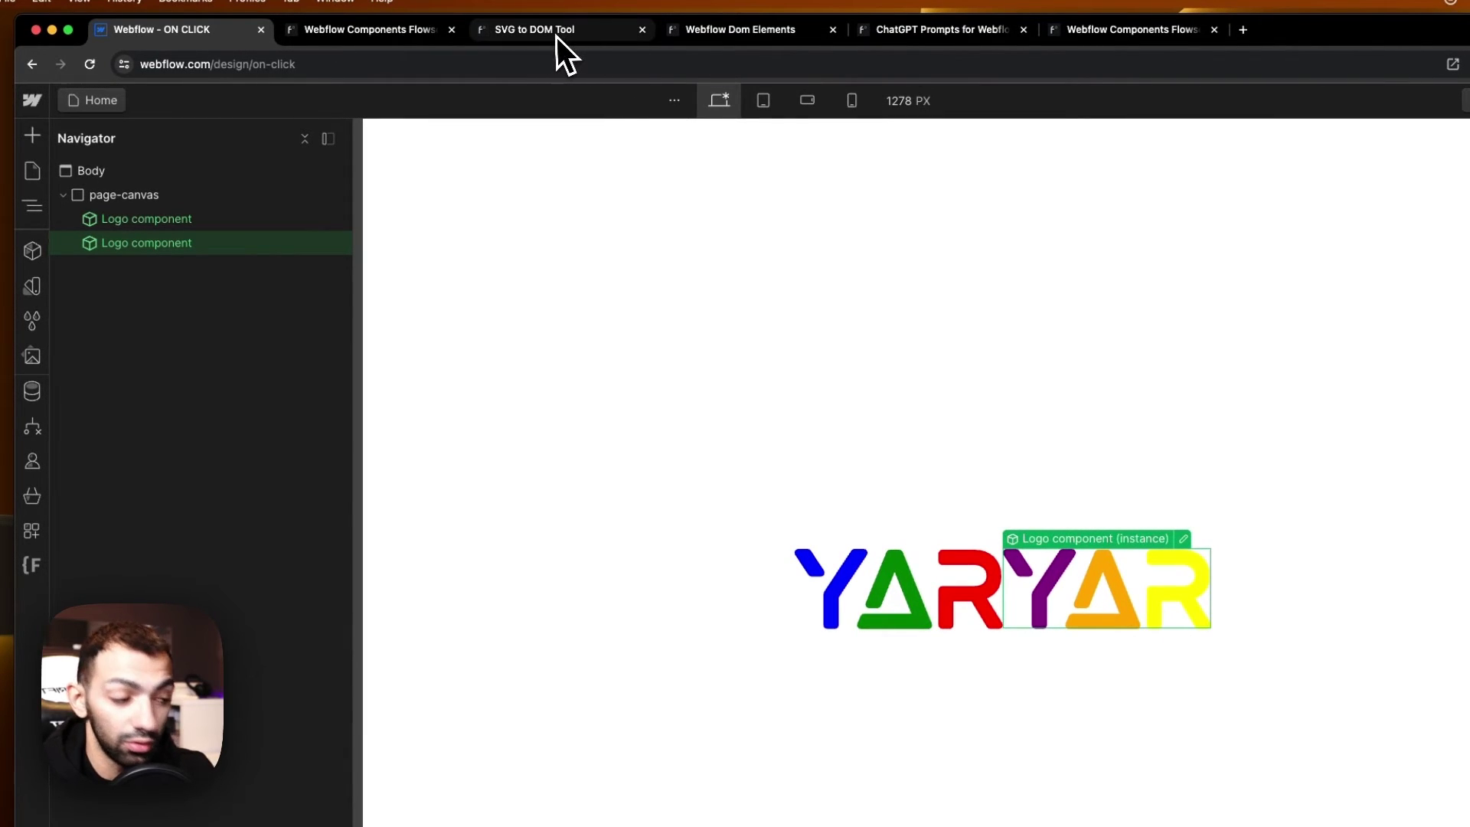
left_click(601, 406)
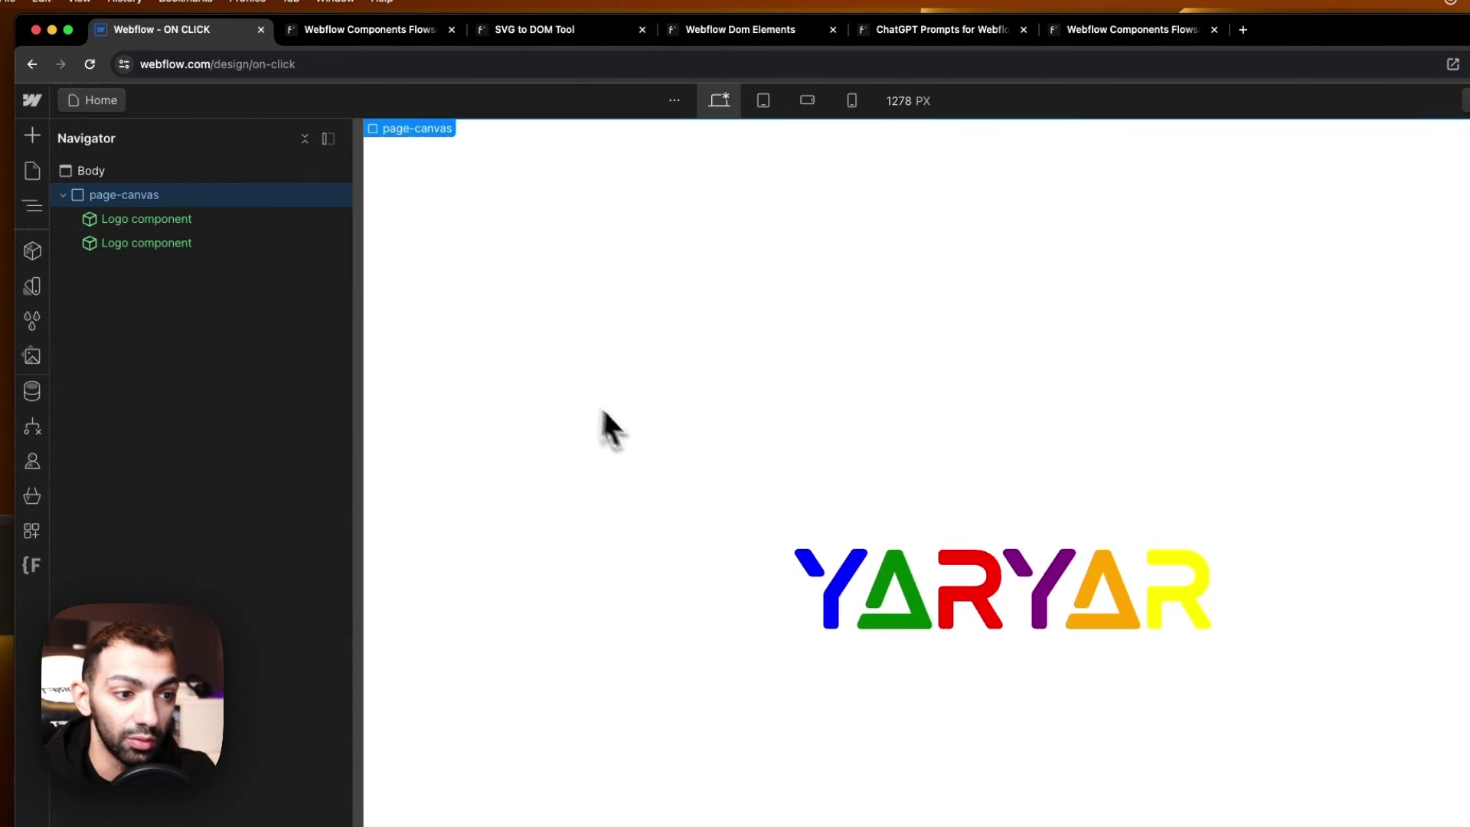
left_click(912, 590)
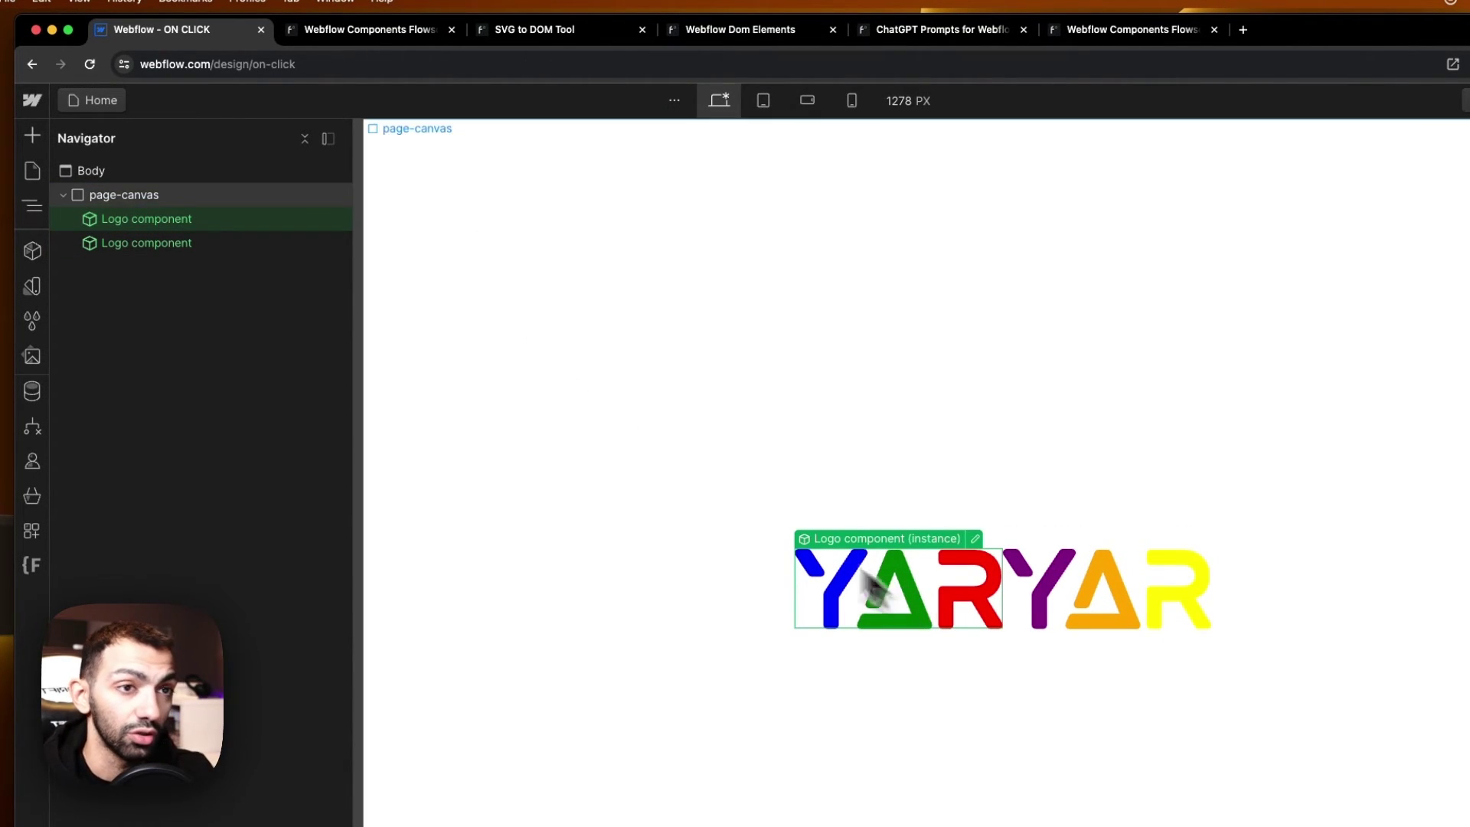
Switch to the SVG to DOM tool and review the SVG code that was pasted for conversion.
left_click(559, 31)
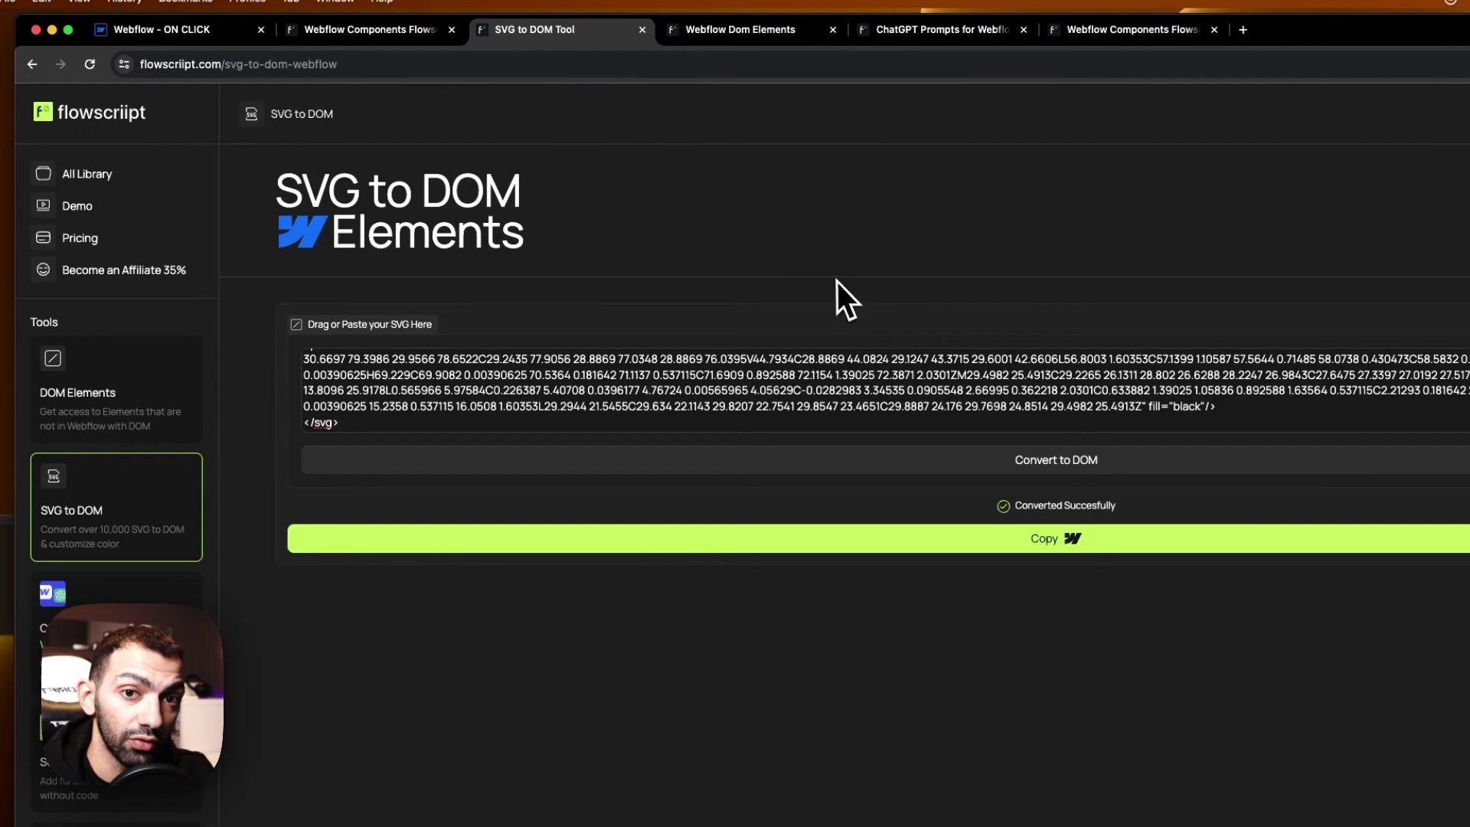
triple_click(761, 383)
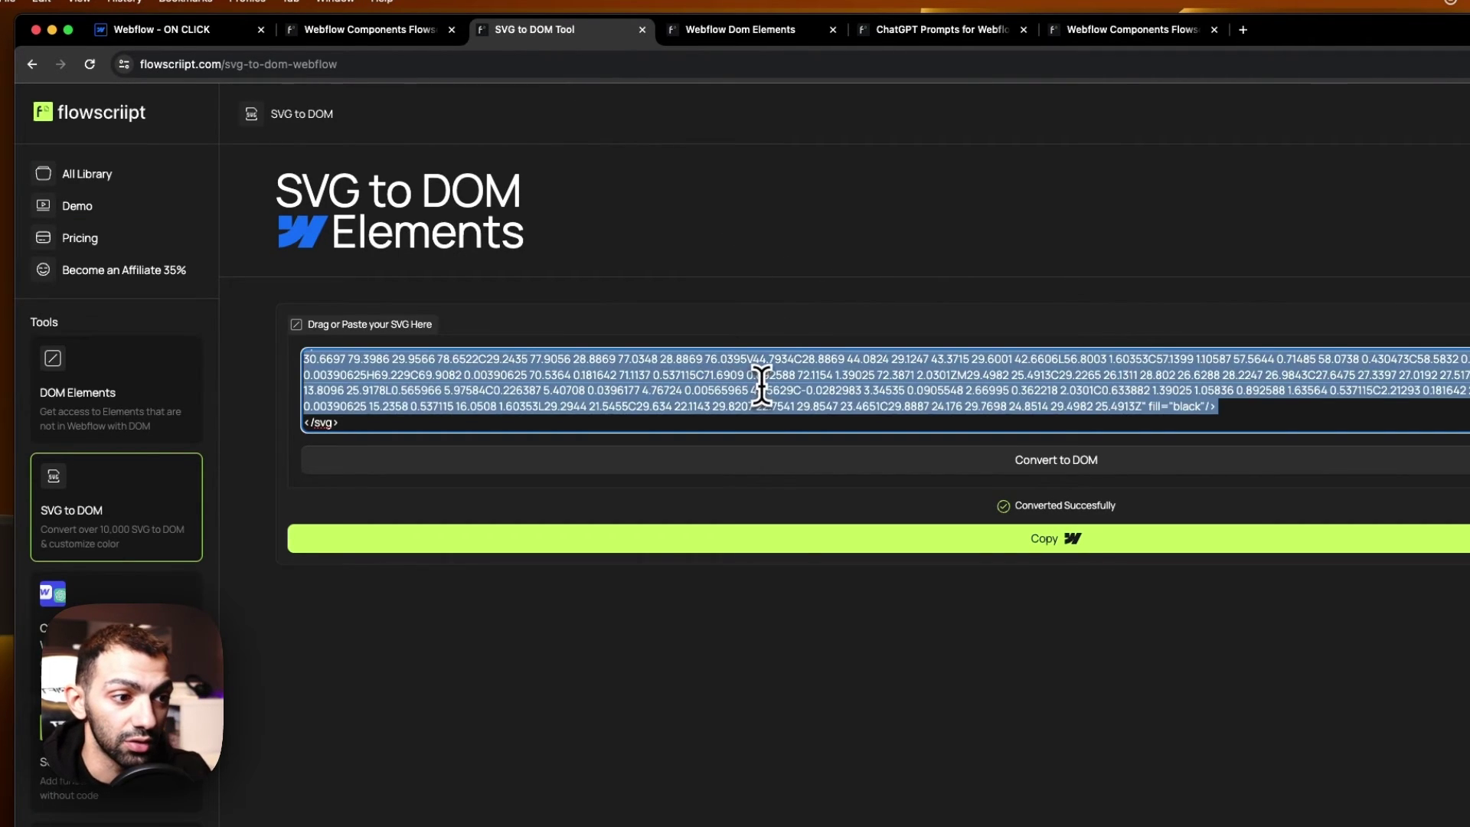
left_click(848, 299)
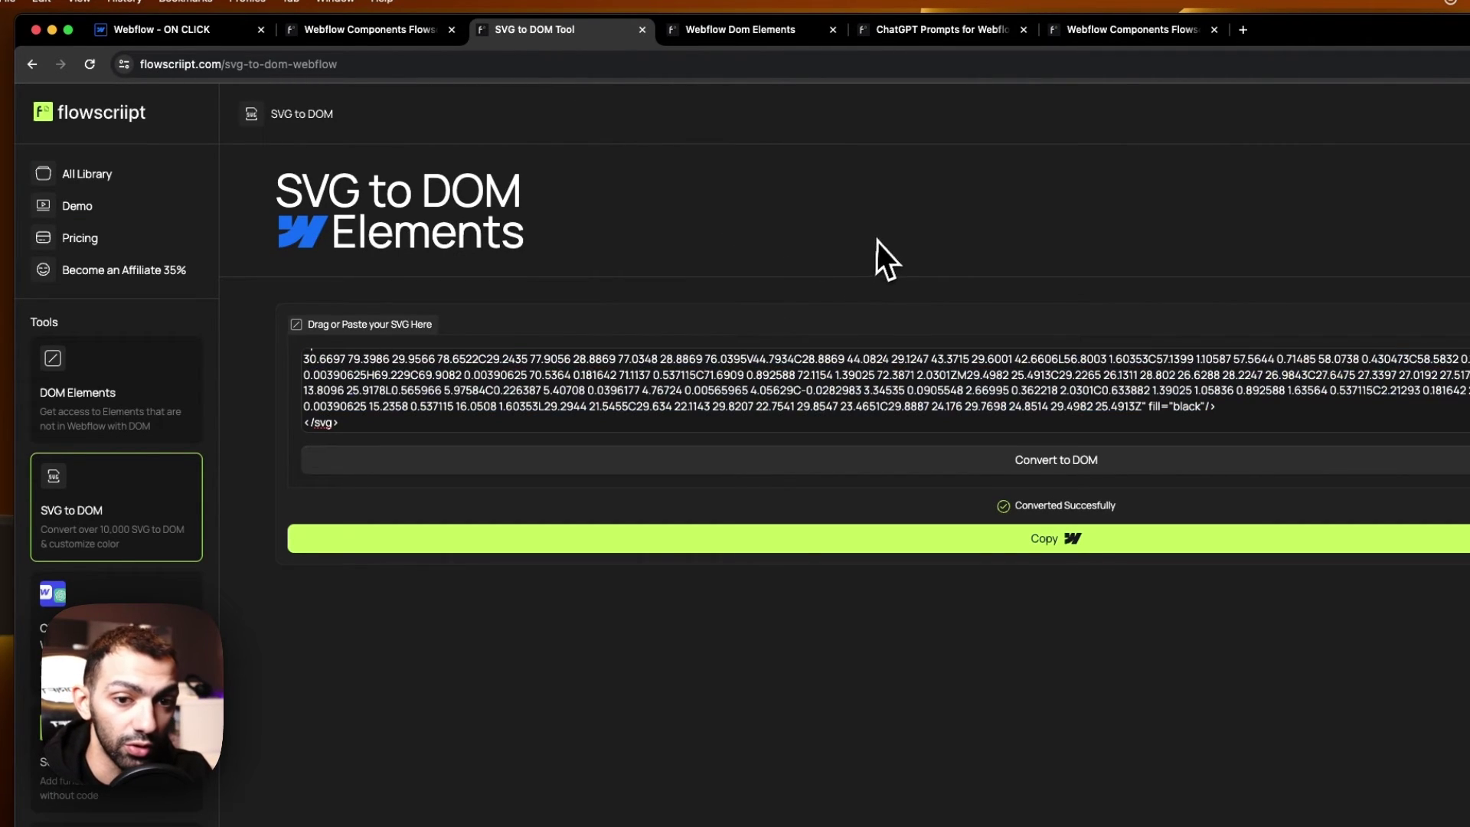
triple_click(552, 402)
Browse the pre-built Webflow components on flowscriipt's Components page.
left_click(384, 35)
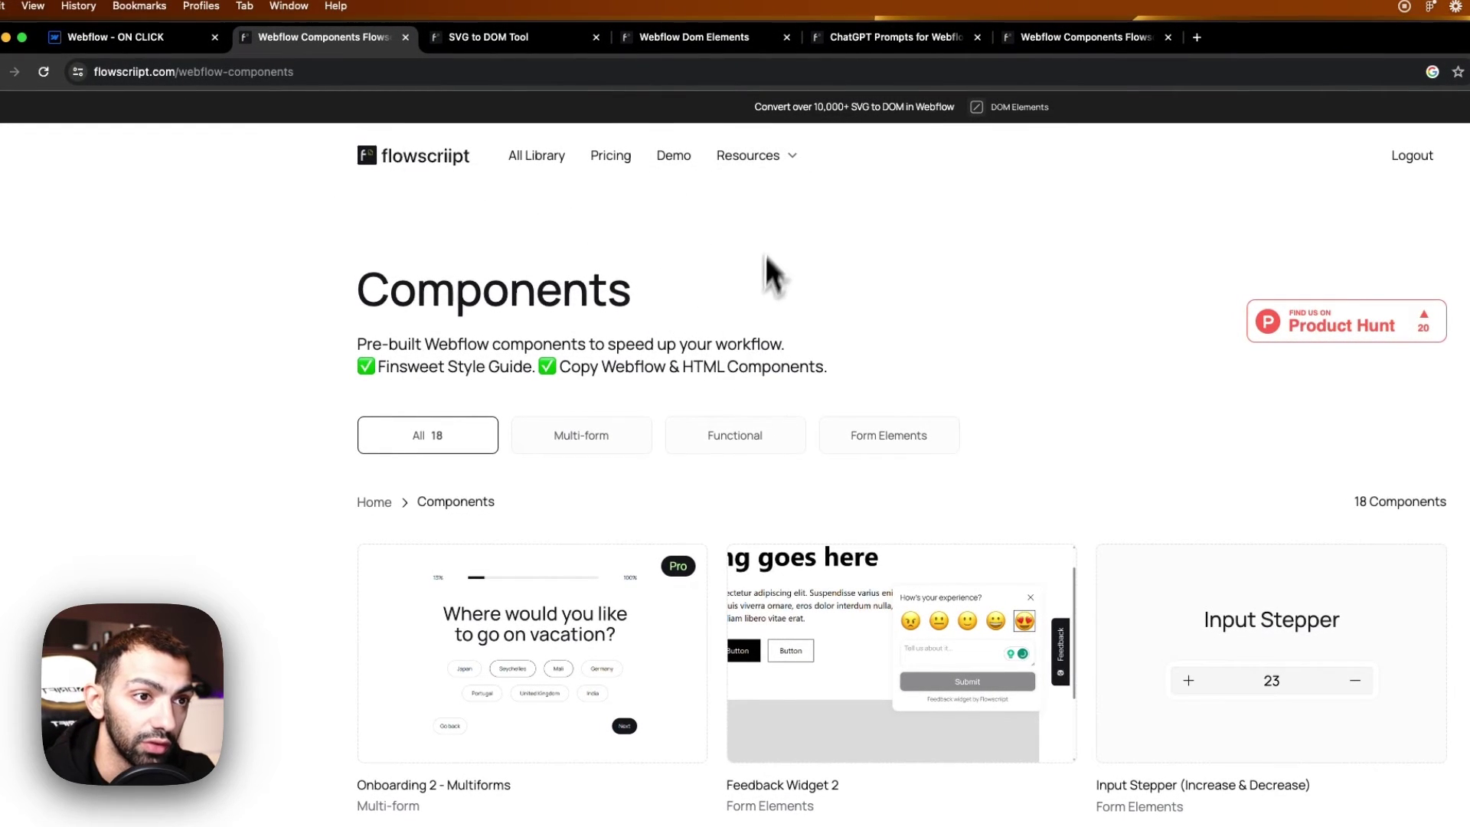
left_click(789, 157)
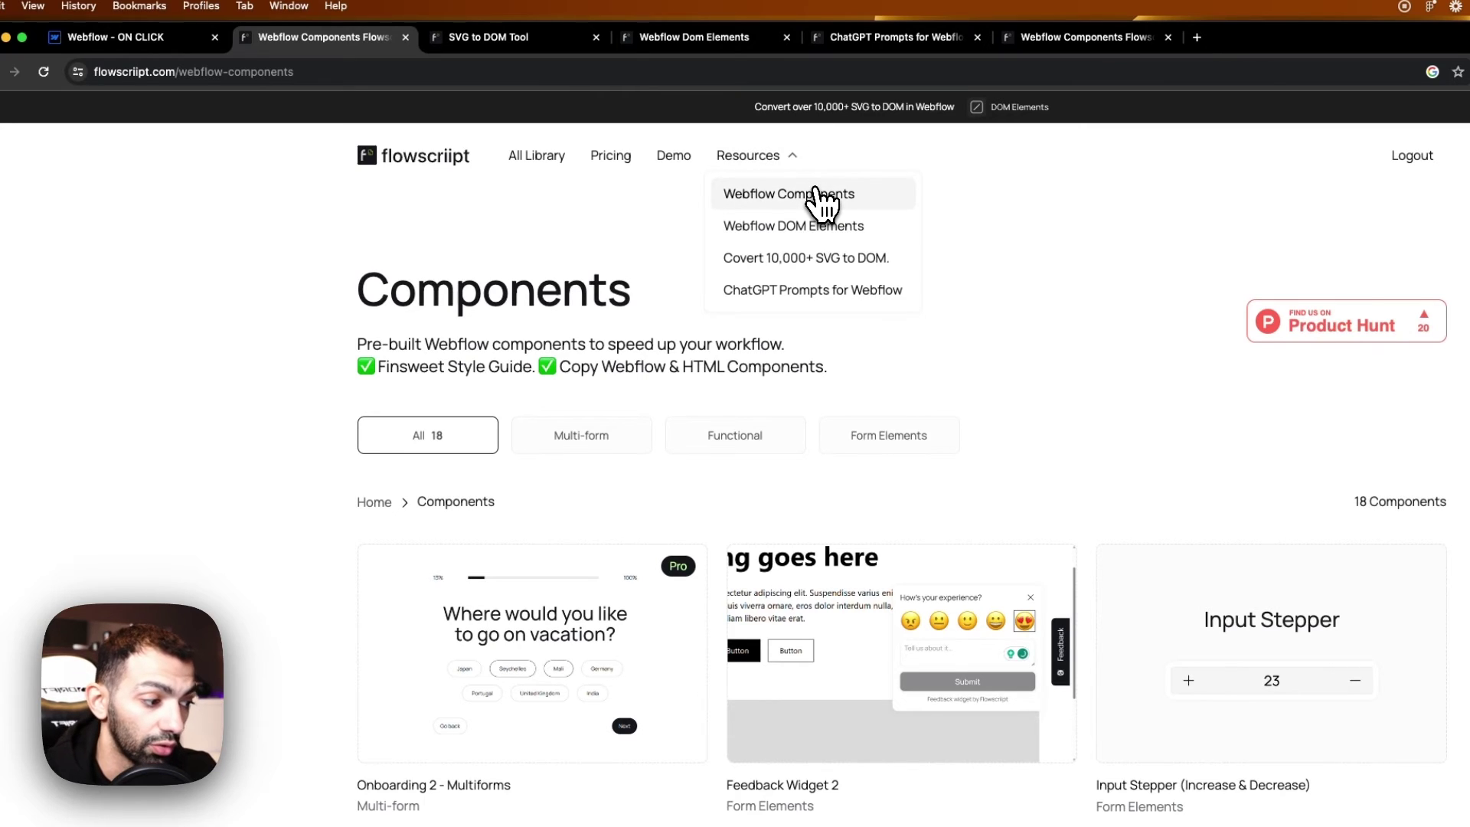
left_click(818, 196)
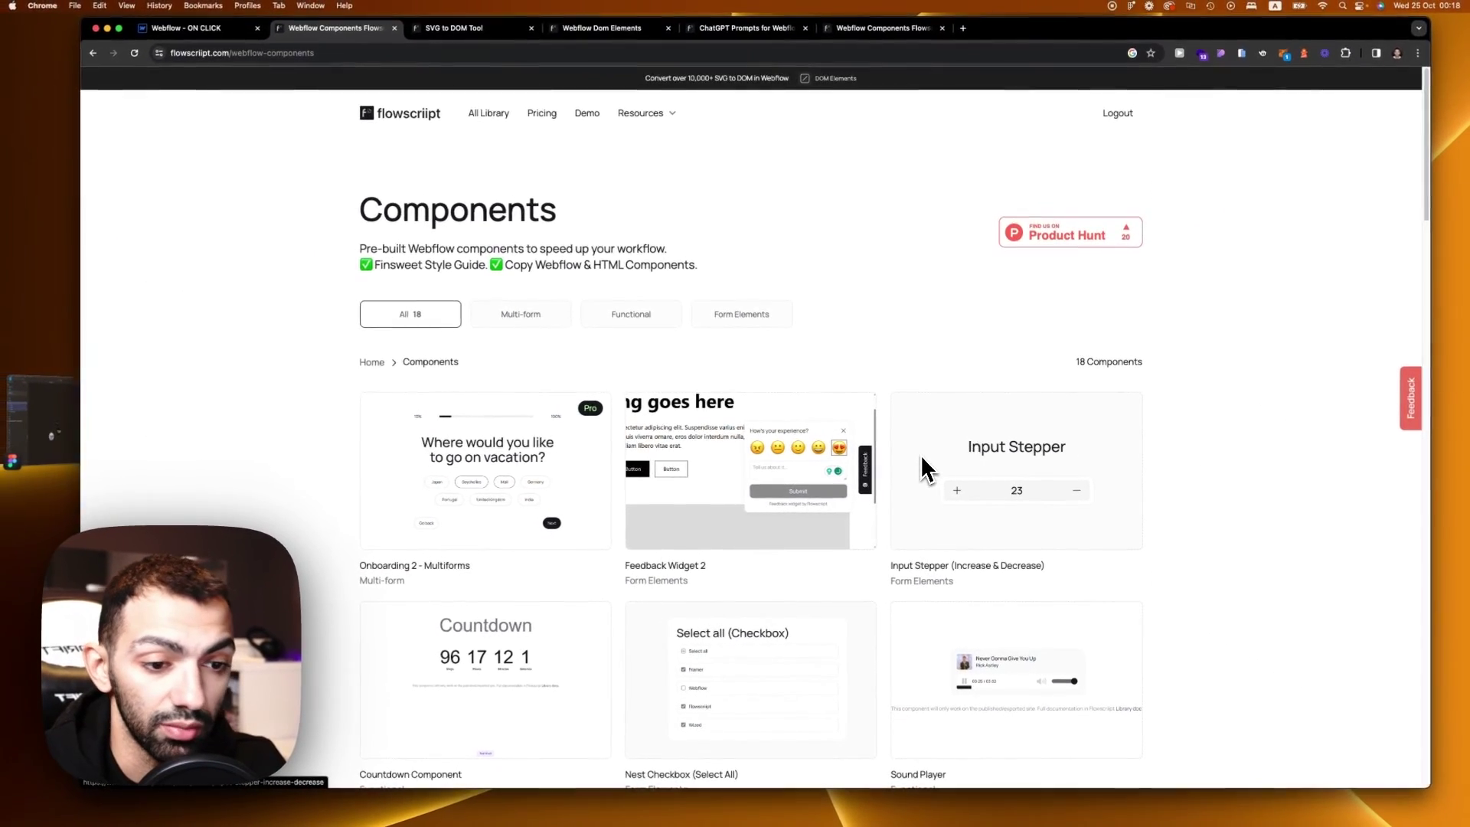
scroll(927, 469, "down", 5)
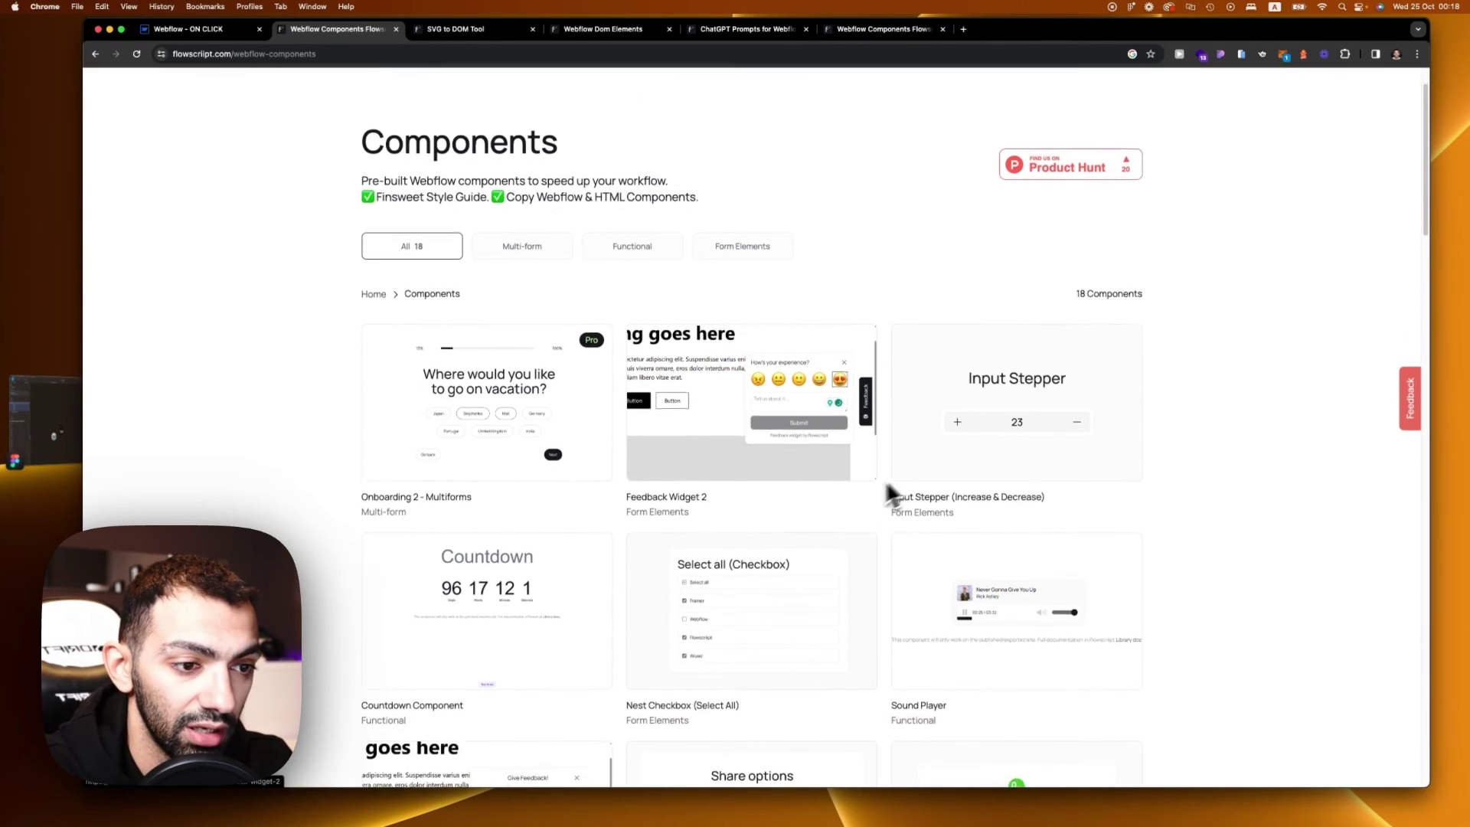
scroll(933, 509, "up", 5)
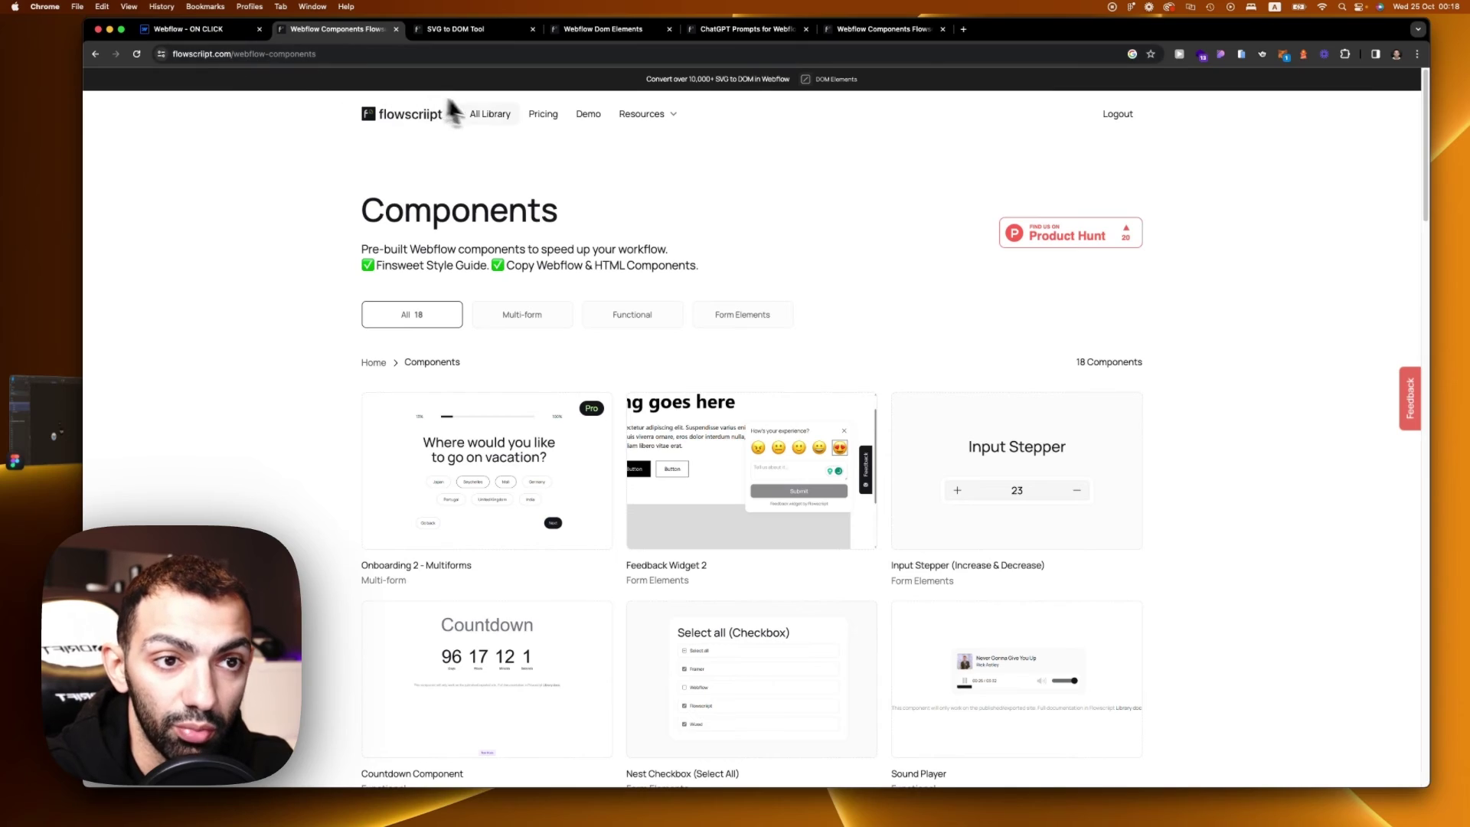
Look through flowscriipt's full library and return to the Webflow page with the logos.
left_click(487, 114)
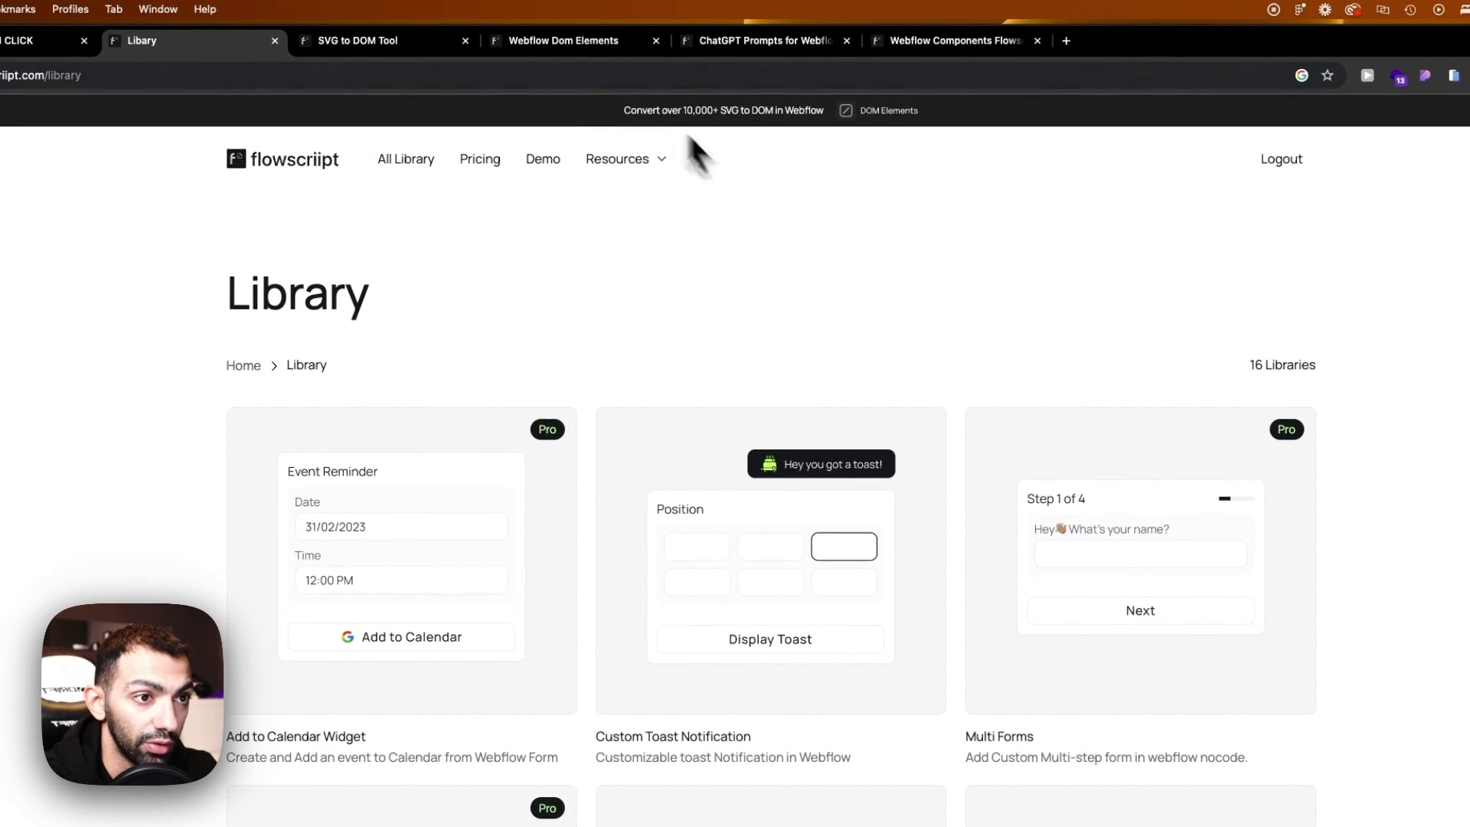
scroll(1182, 522, "down", 15)
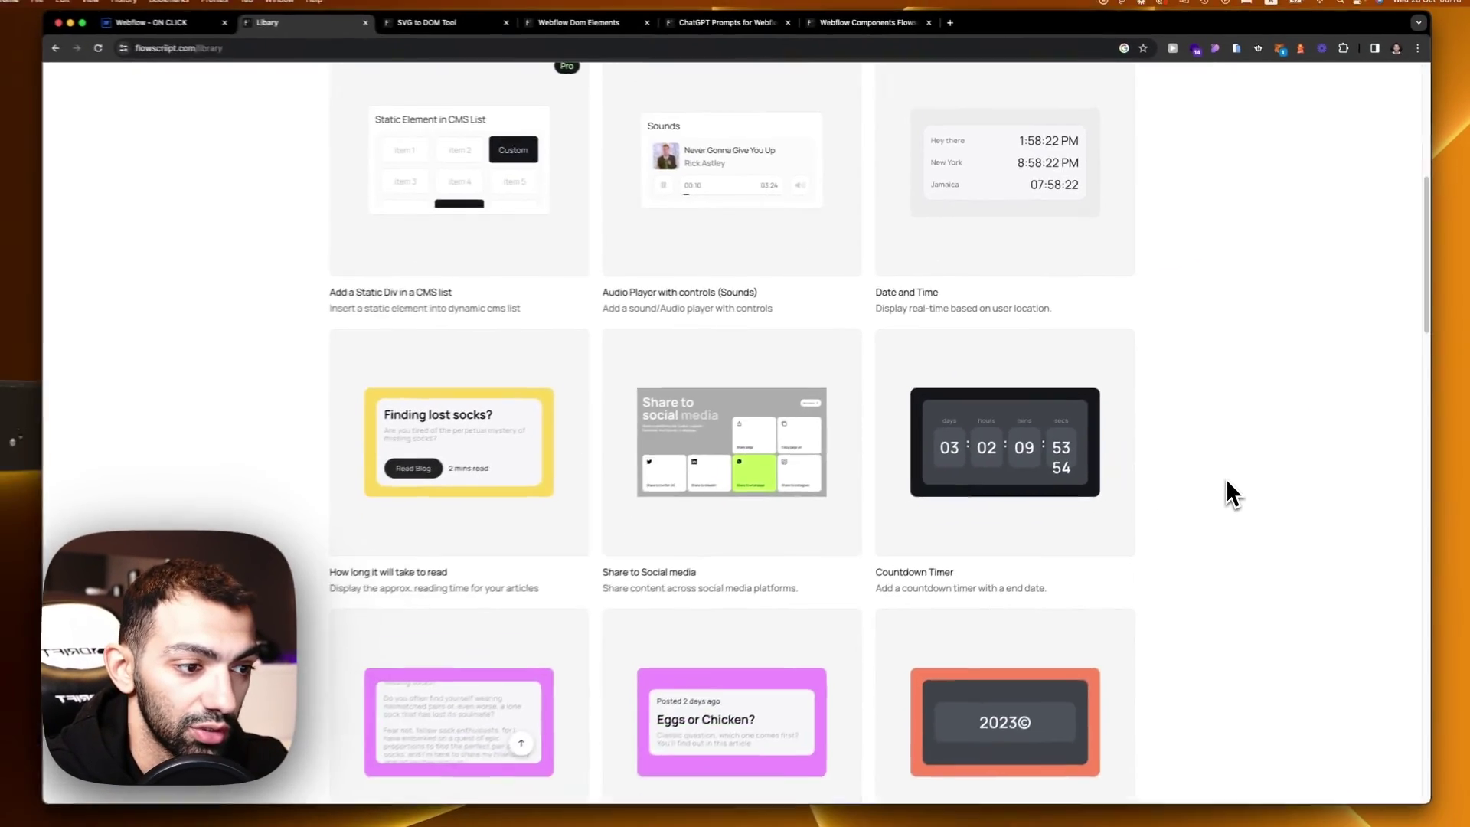
scroll(1148, 486, "down", 4)
scroll(745, 549, "up", 20)
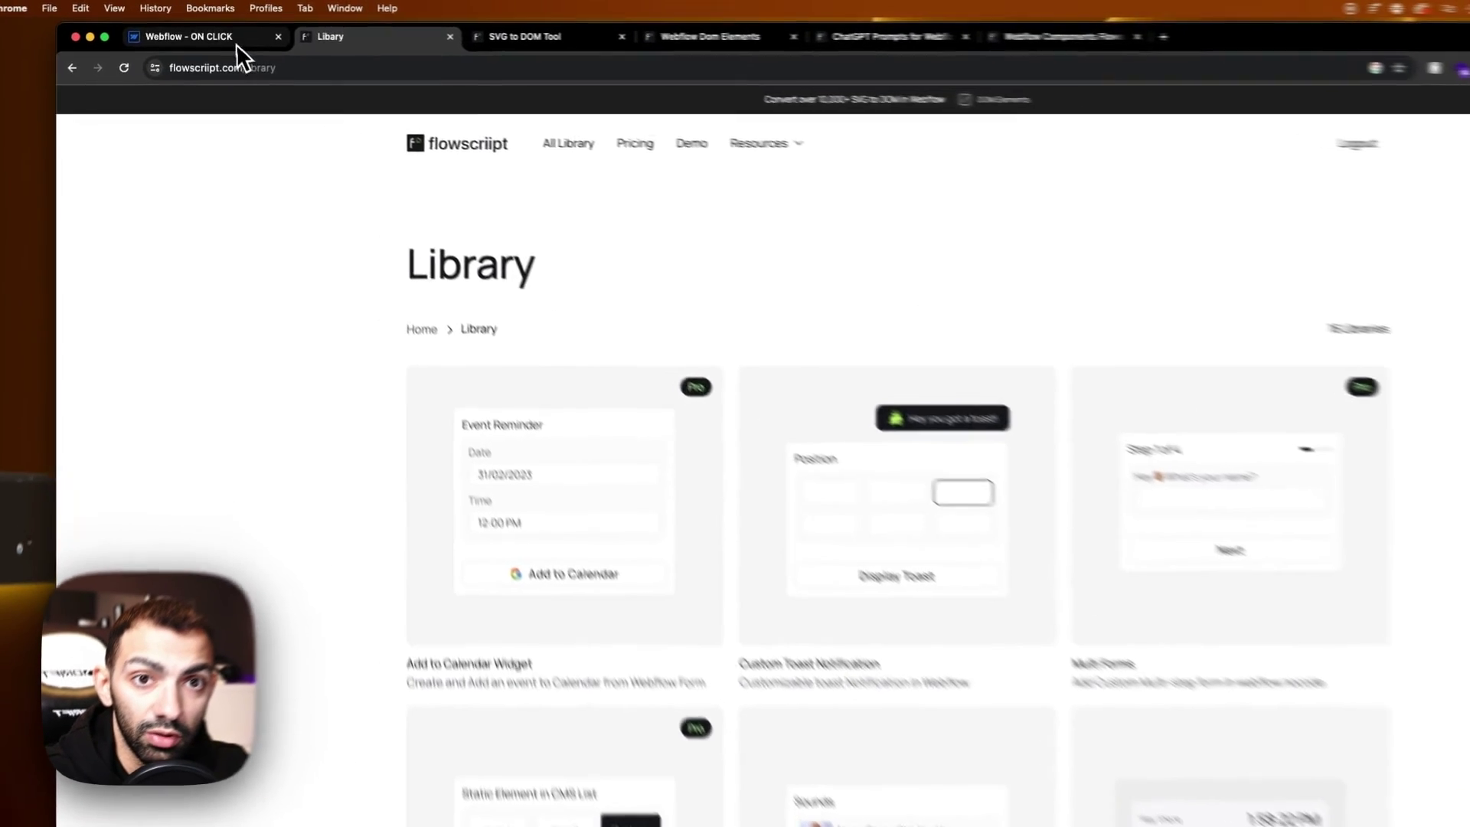
left_click(207, 29)
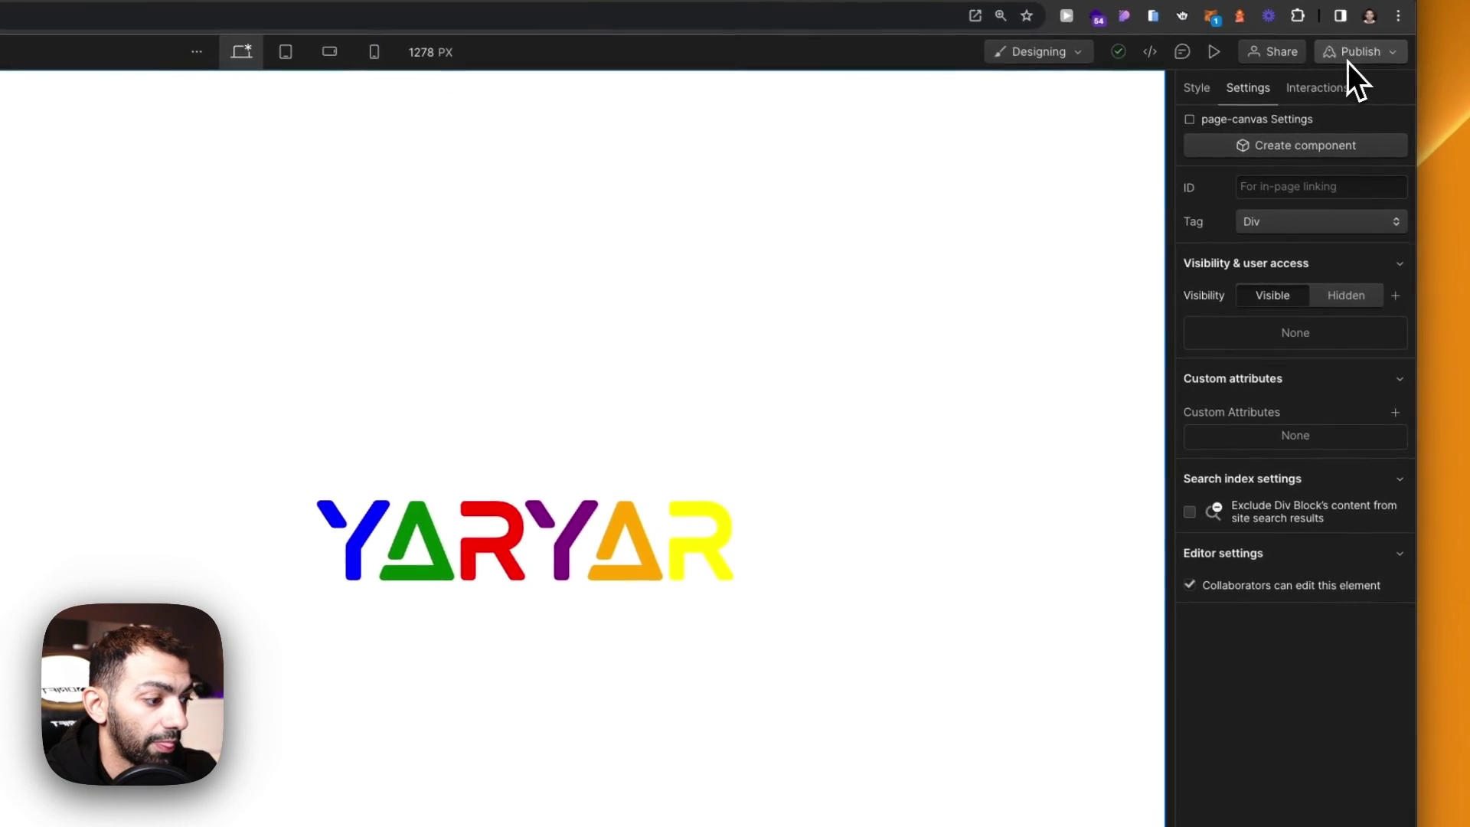